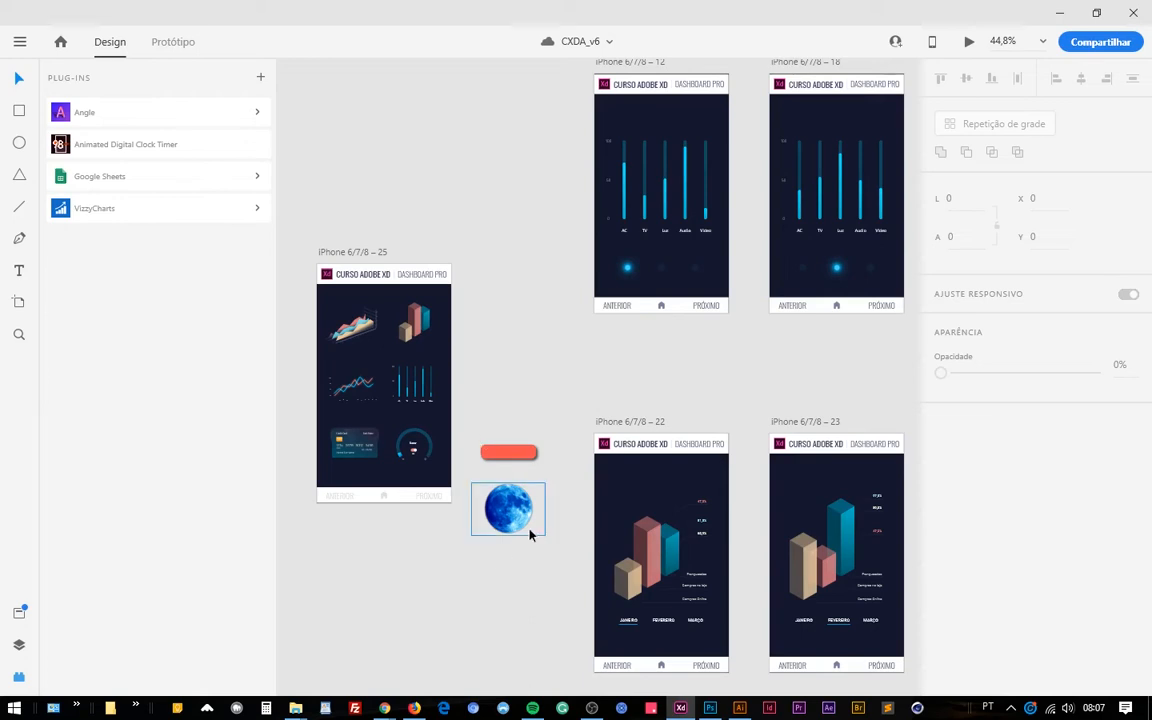
Move the blue moon image onto the iPhone 6/7/8 – 25 artboard, over the gauge beside the credit card.
left_click_drag(530, 525, 418, 464)
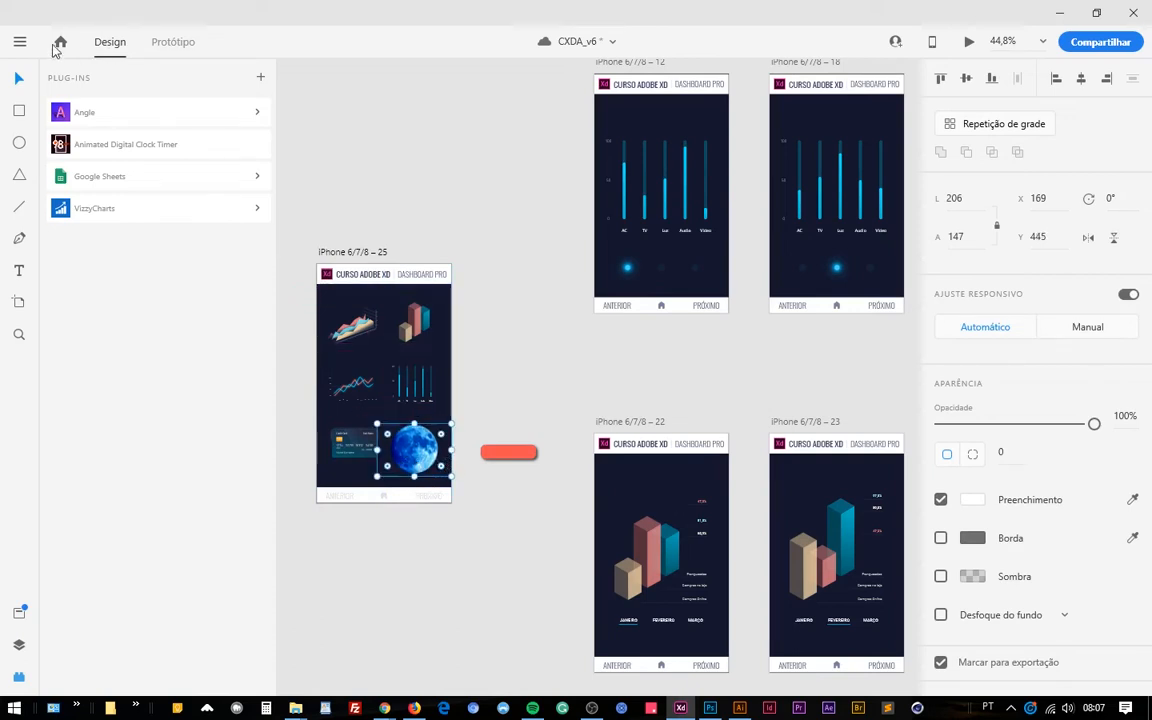
left_click(20, 44)
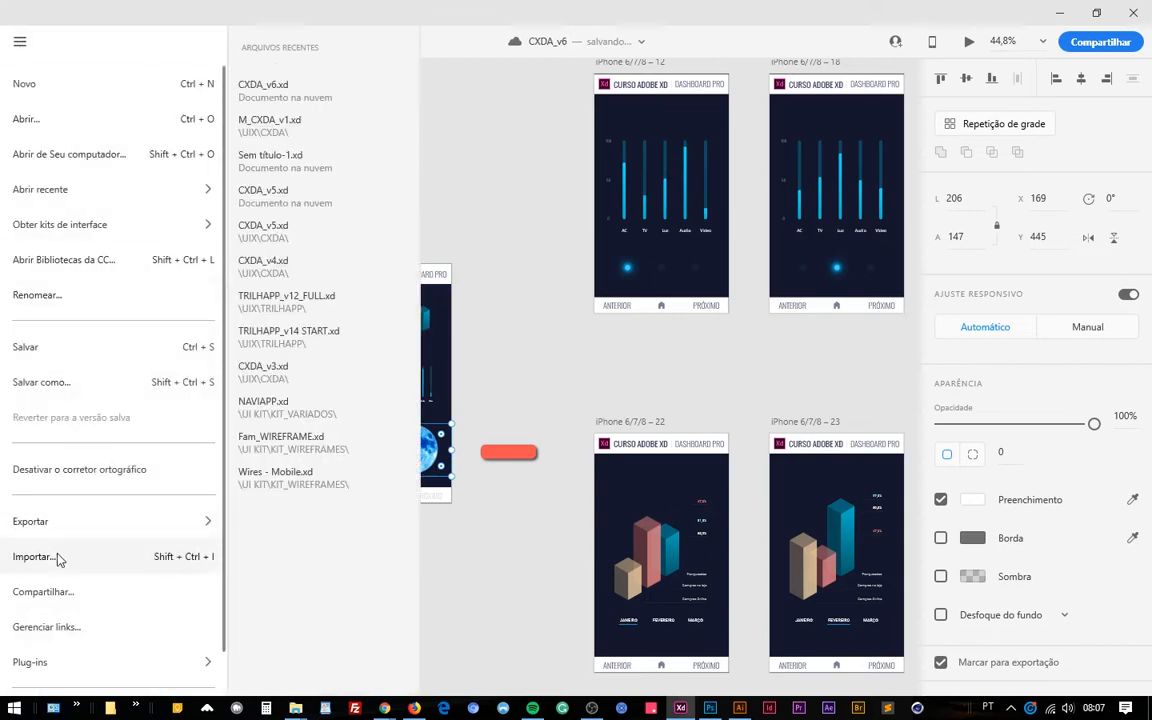
left_click(460, 499)
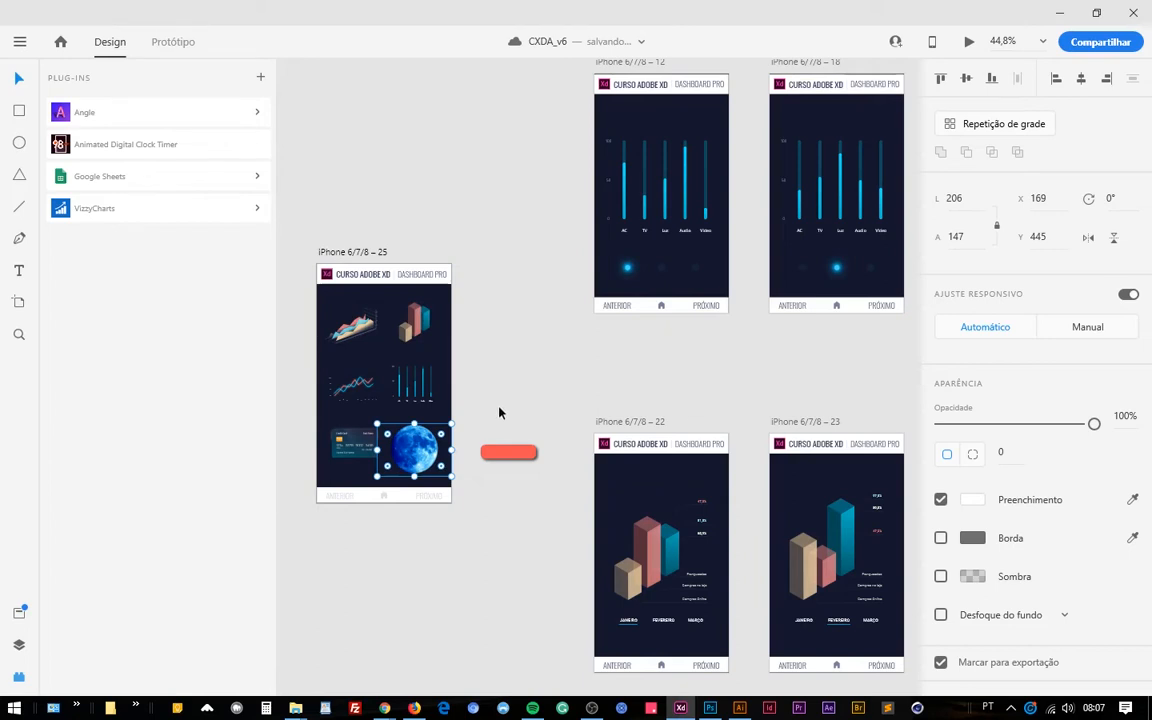
Open the moon image on the iPhone 6/7/8 – 25 artboard for editing in Photoshop.
scroll(433, 428, "up", 2)
scroll(433, 428, "up", 2)
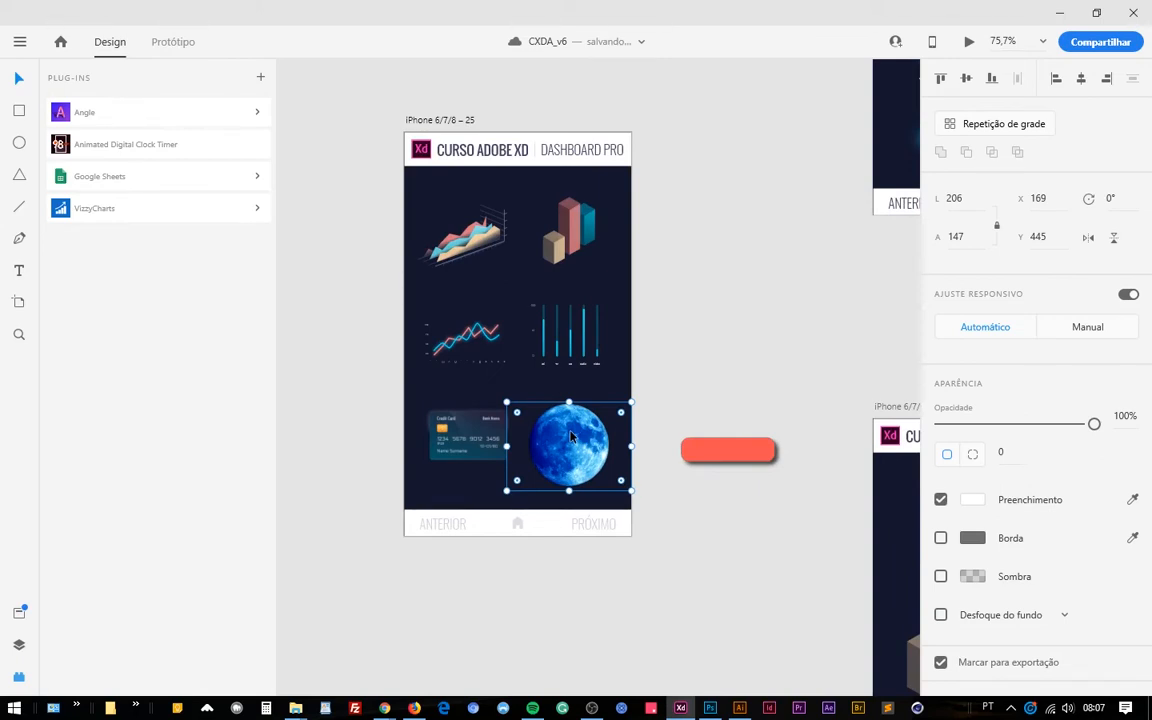
right_click(574, 433)
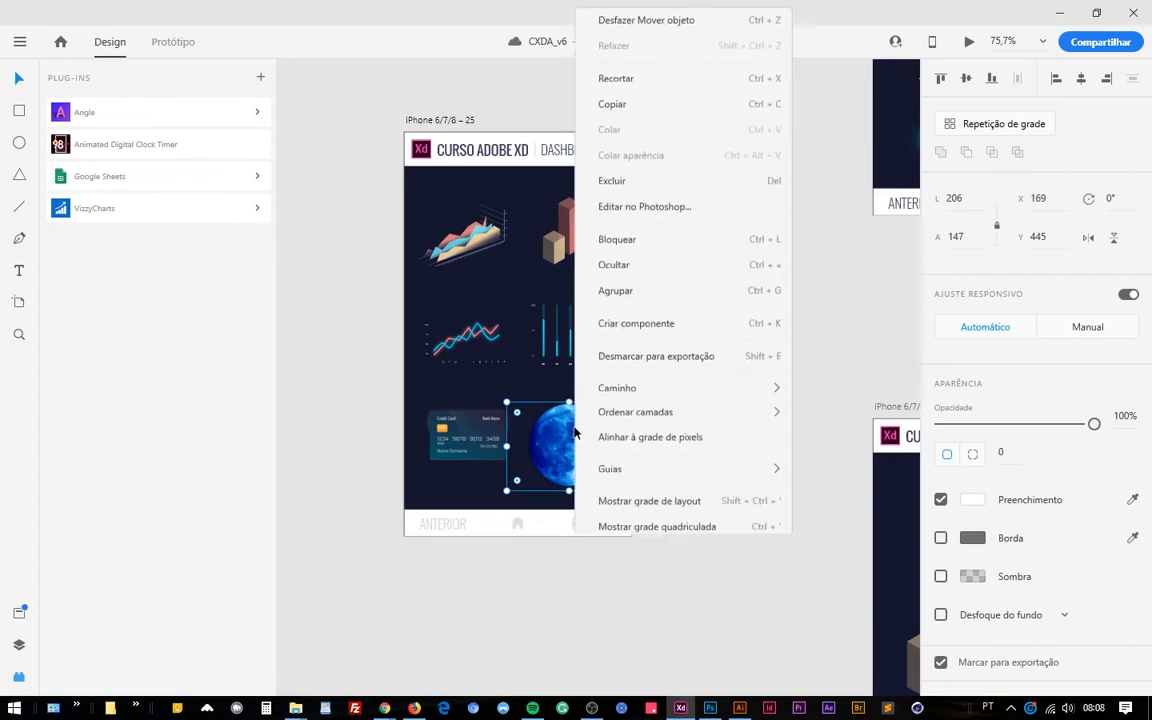
left_click(721, 210)
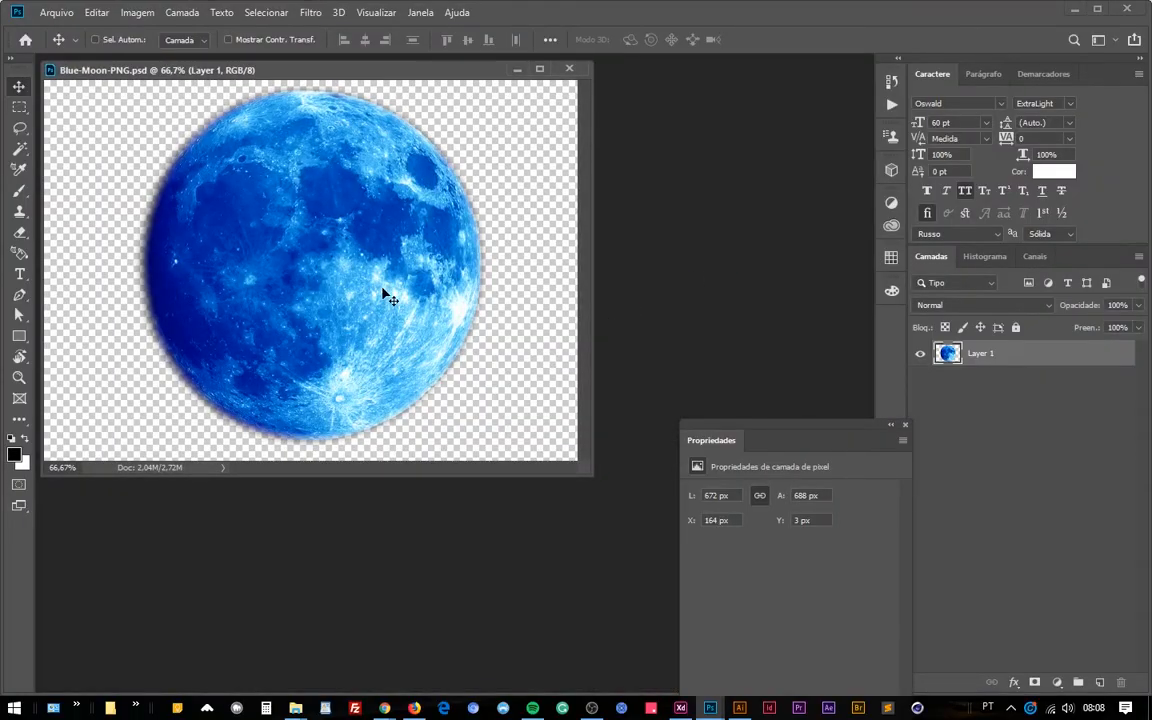
Shift the moon layer's hue to -100 with Hue/Saturation and save the Blue-Moon-PNG.psd file.
key("ctrl+u")
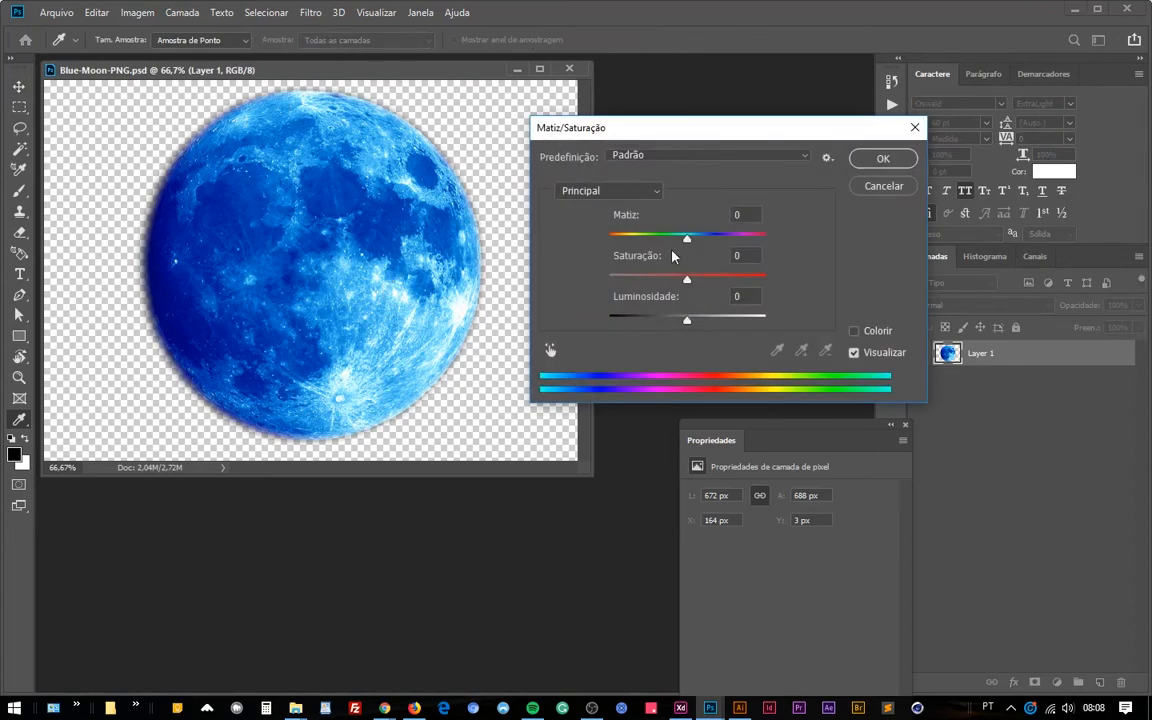
left_click_drag(687, 238, 634, 242)
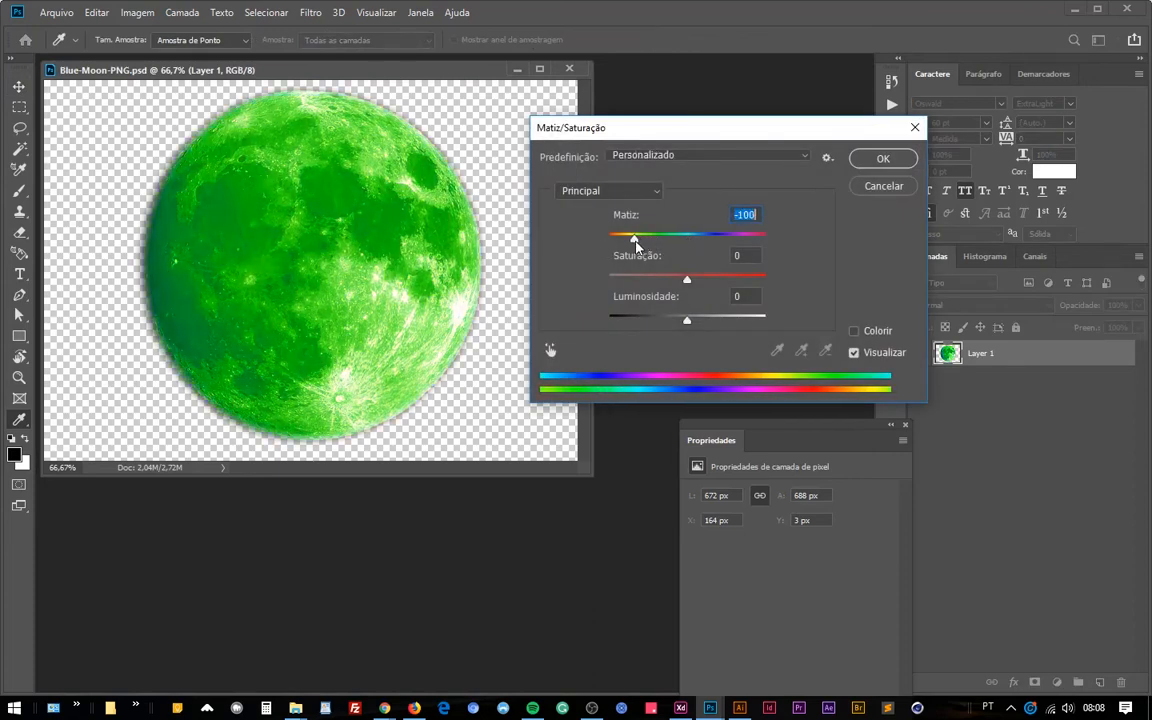
left_click(884, 160)
key("v")
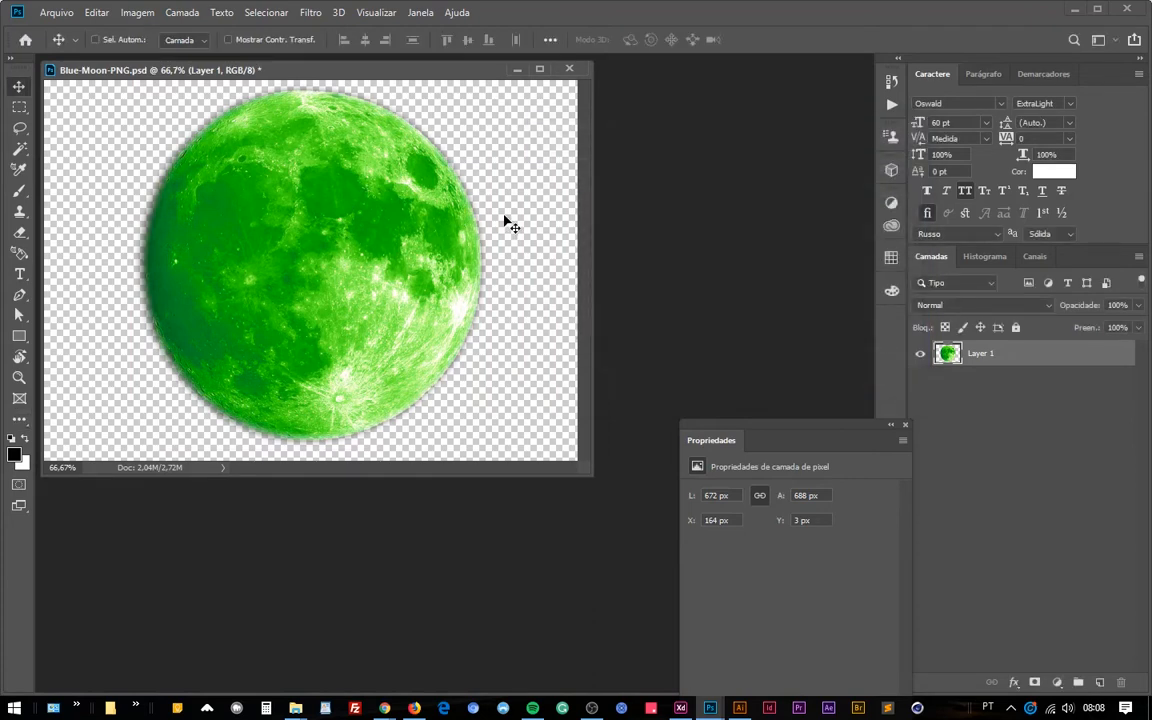
key("ctrl+s")
Switch back to Adobe XD and delete the green moon image from the iPhone 6/7/8 – 25 artboard.
mouse_move(680, 707)
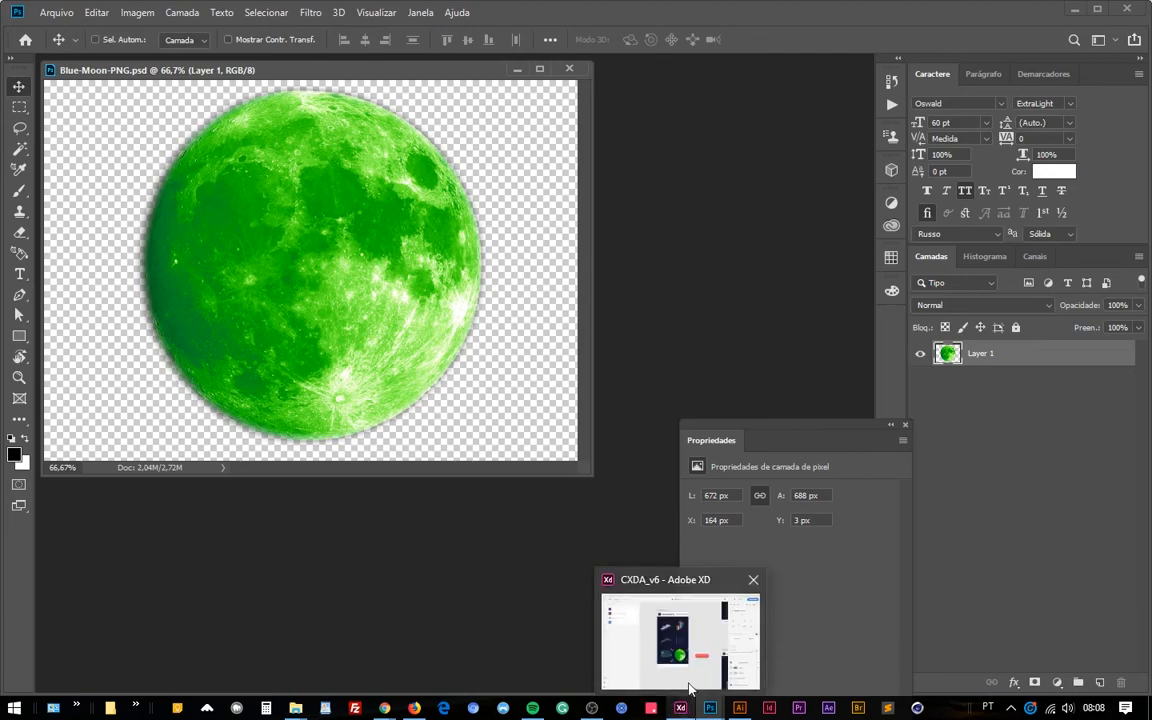
left_click(701, 645)
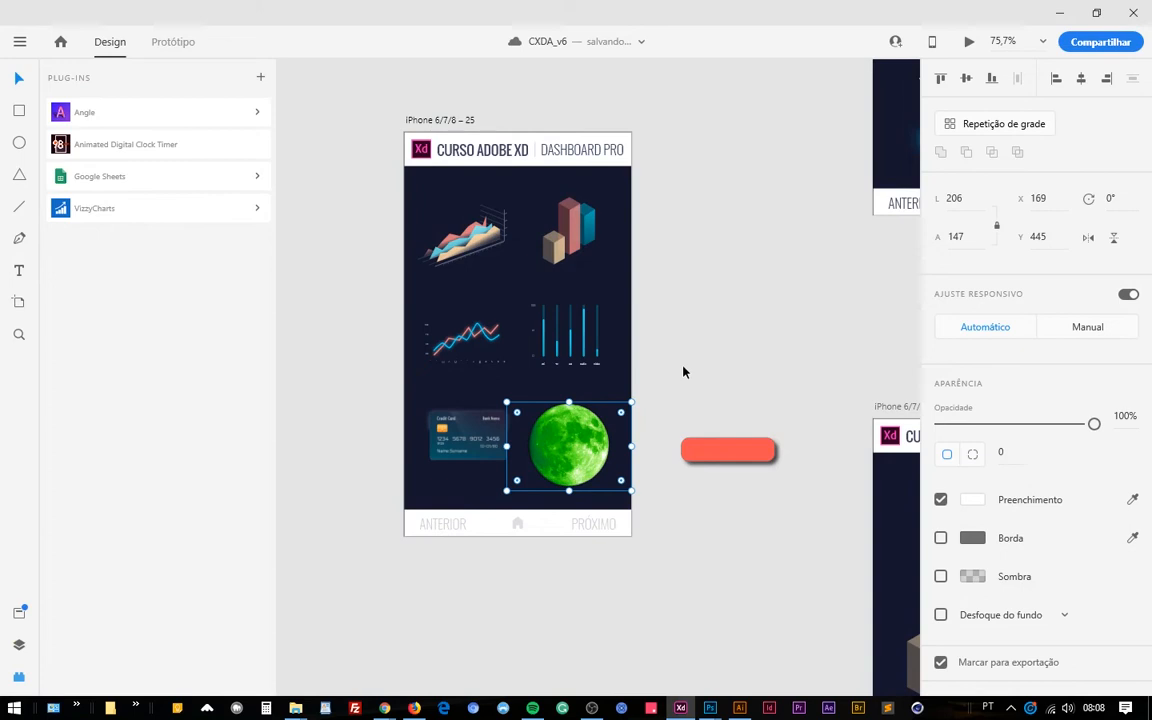
left_click(663, 386)
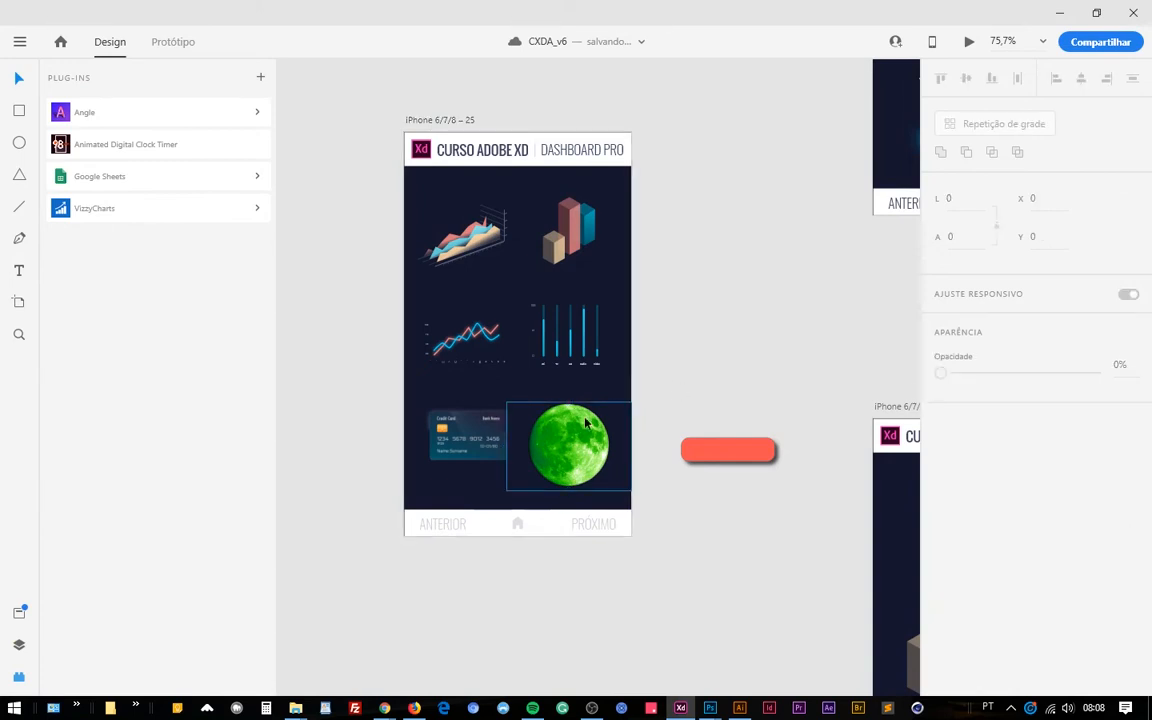
left_click(571, 435)
key("Delete")
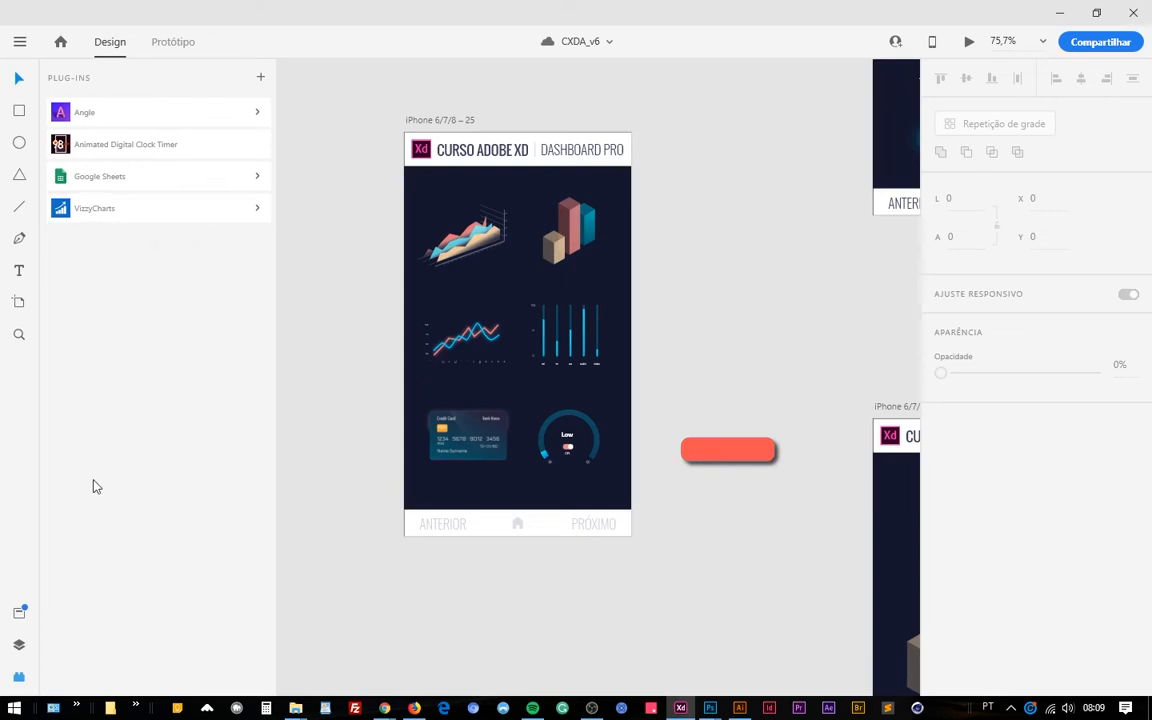
Examine the commands offered by the VizzyCharts and Google Sheets plug-ins.
left_click(113, 209)
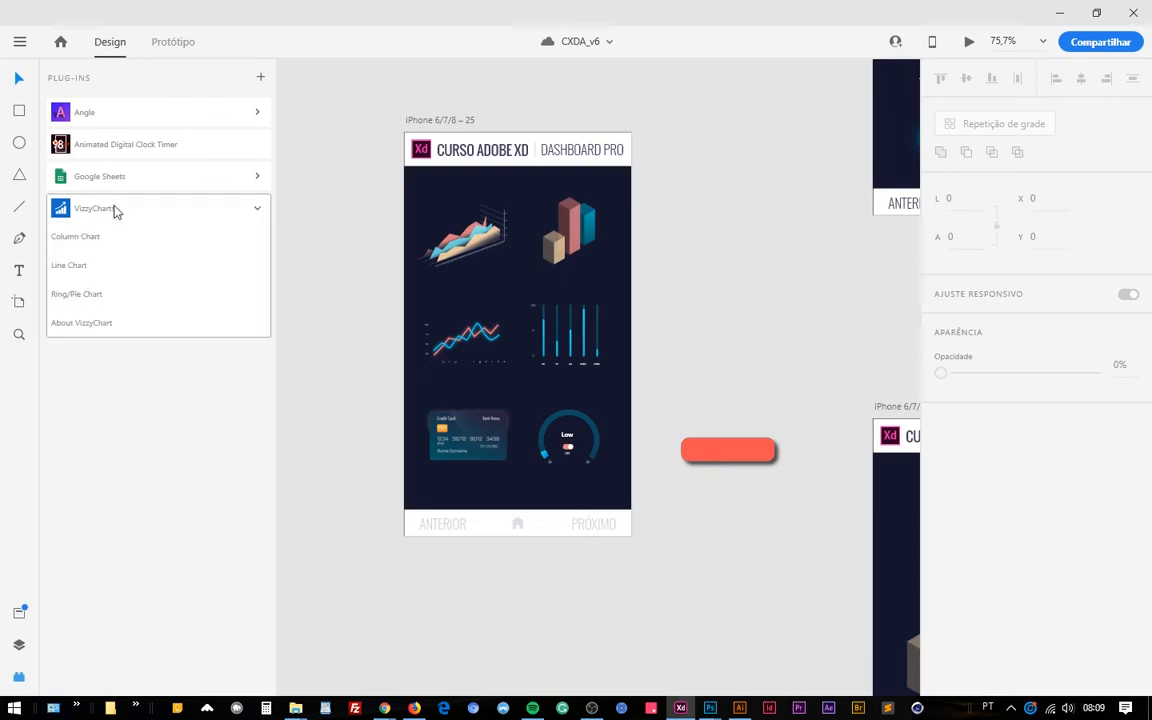
left_click(257, 209)
left_click(203, 207)
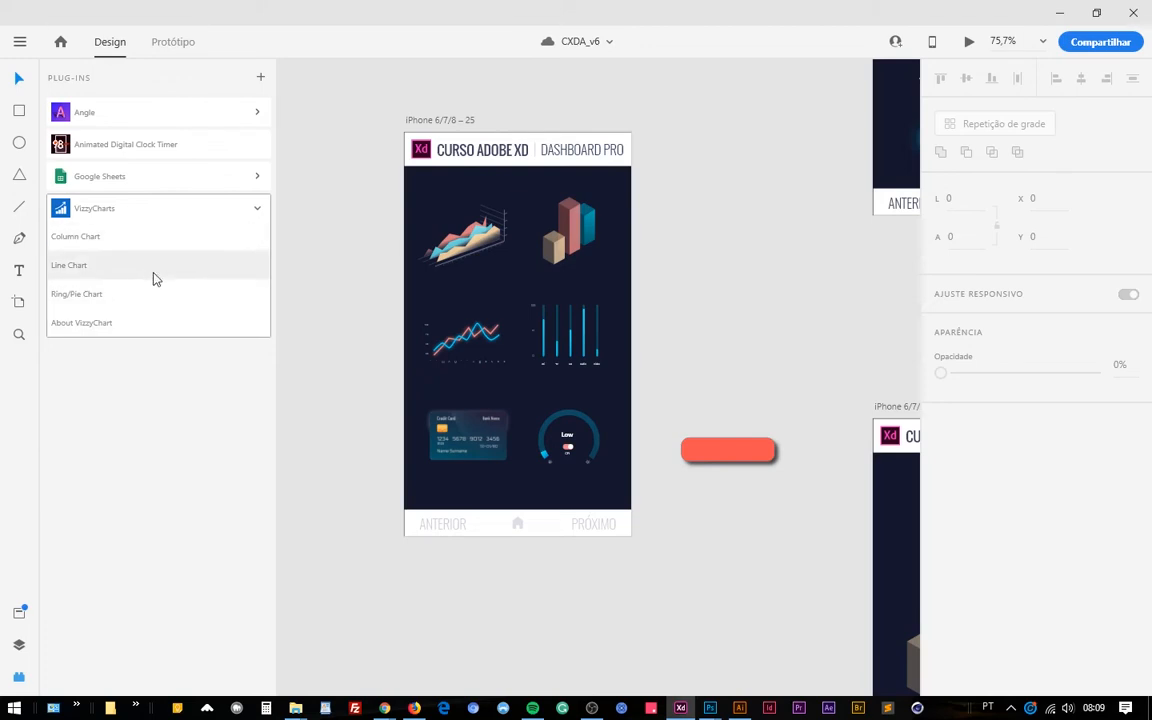
left_click(258, 211)
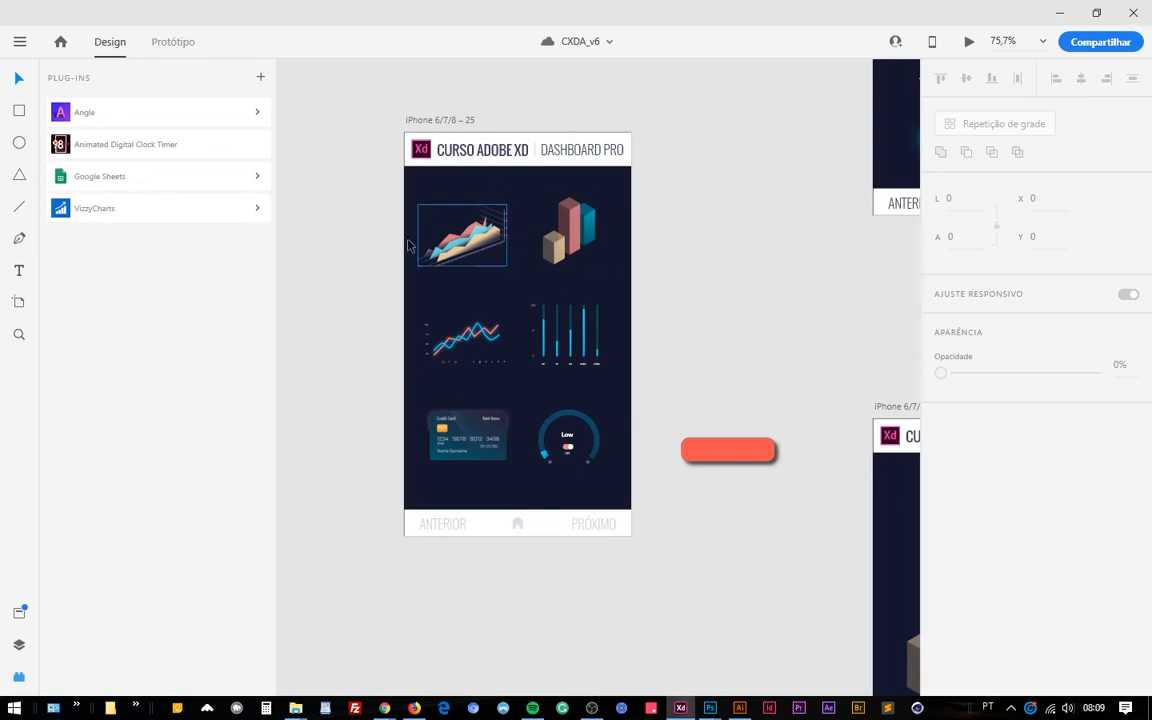
left_click(172, 178)
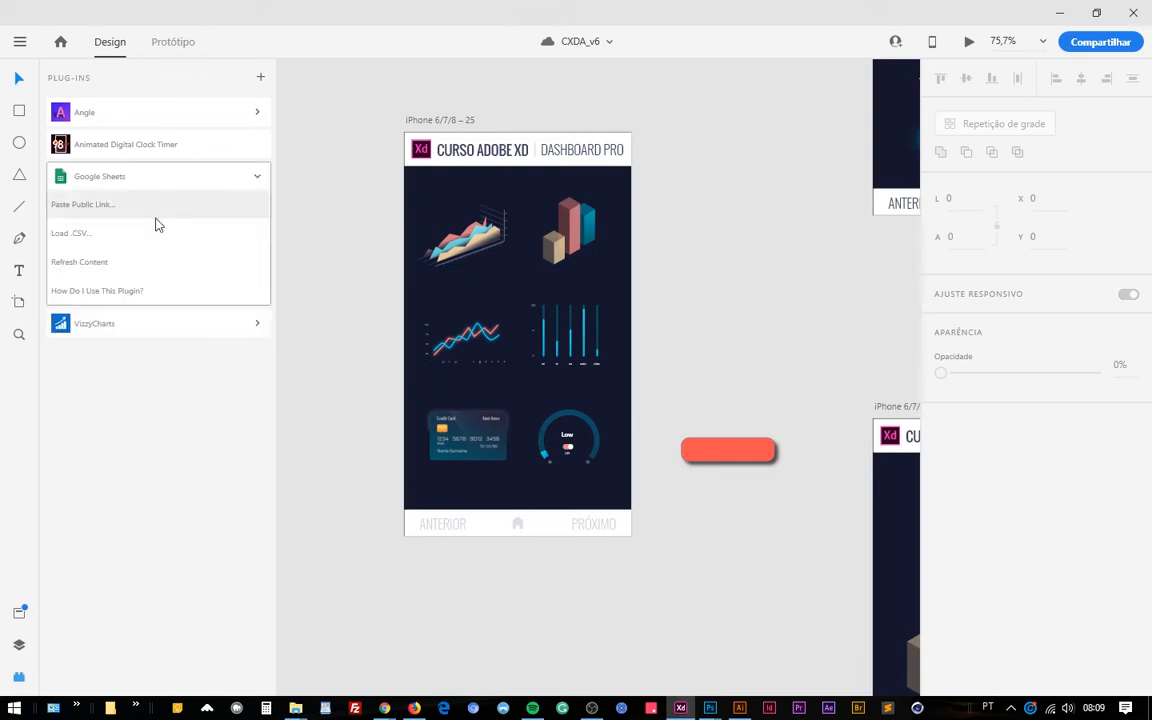
left_click(256, 177)
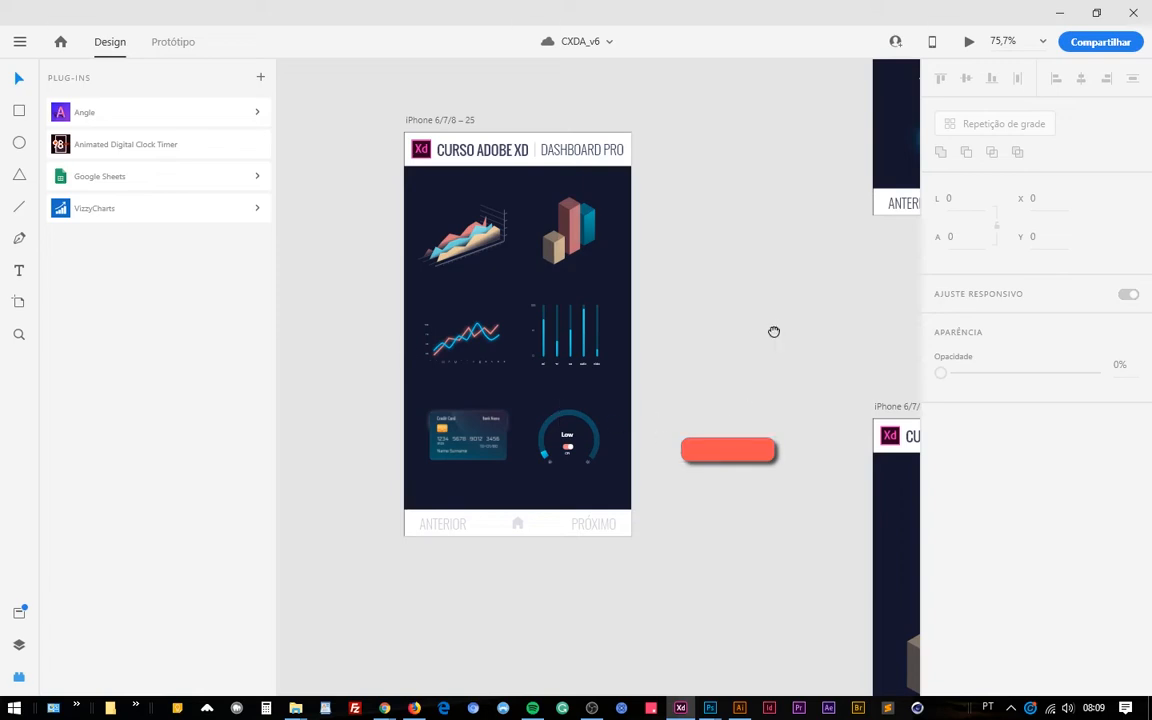
Preview the prototype and test the 3D bar chart's transitions between FEVEREIRO and MARÇO.
left_click_drag(774, 331, 699, 383)
scroll(699, 383, "down", 2)
left_click_drag(766, 355, 635, 409)
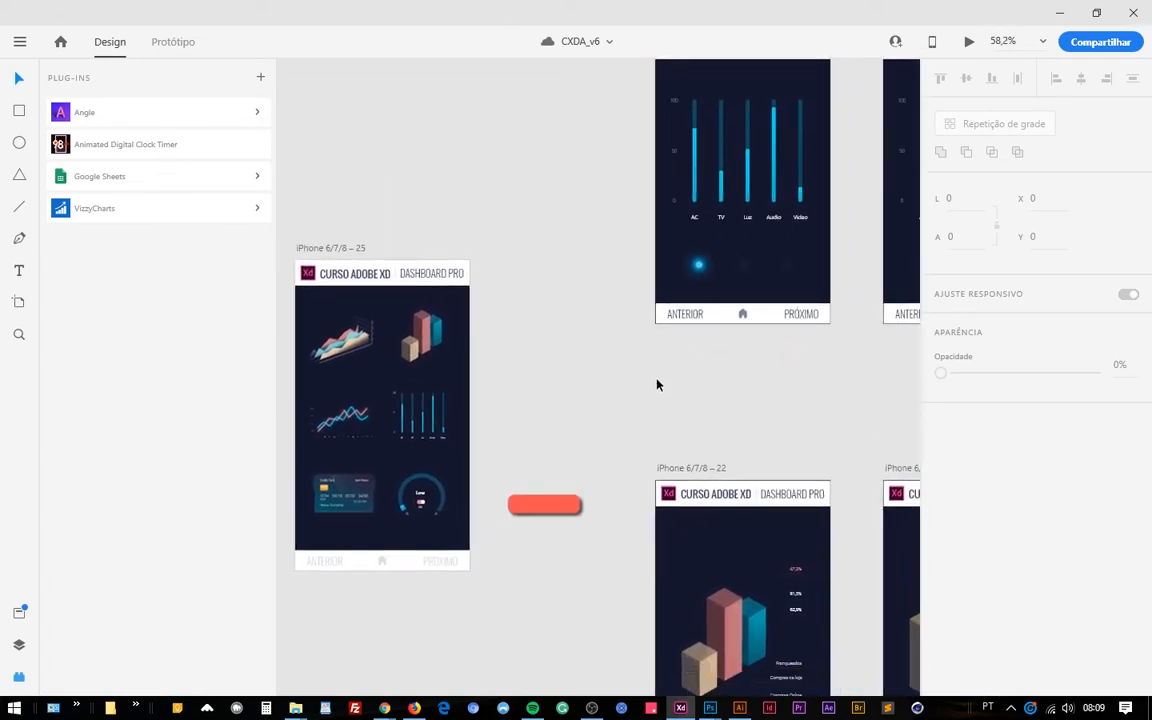
scroll(657, 383, "down", 1)
left_click_drag(711, 394, 664, 397)
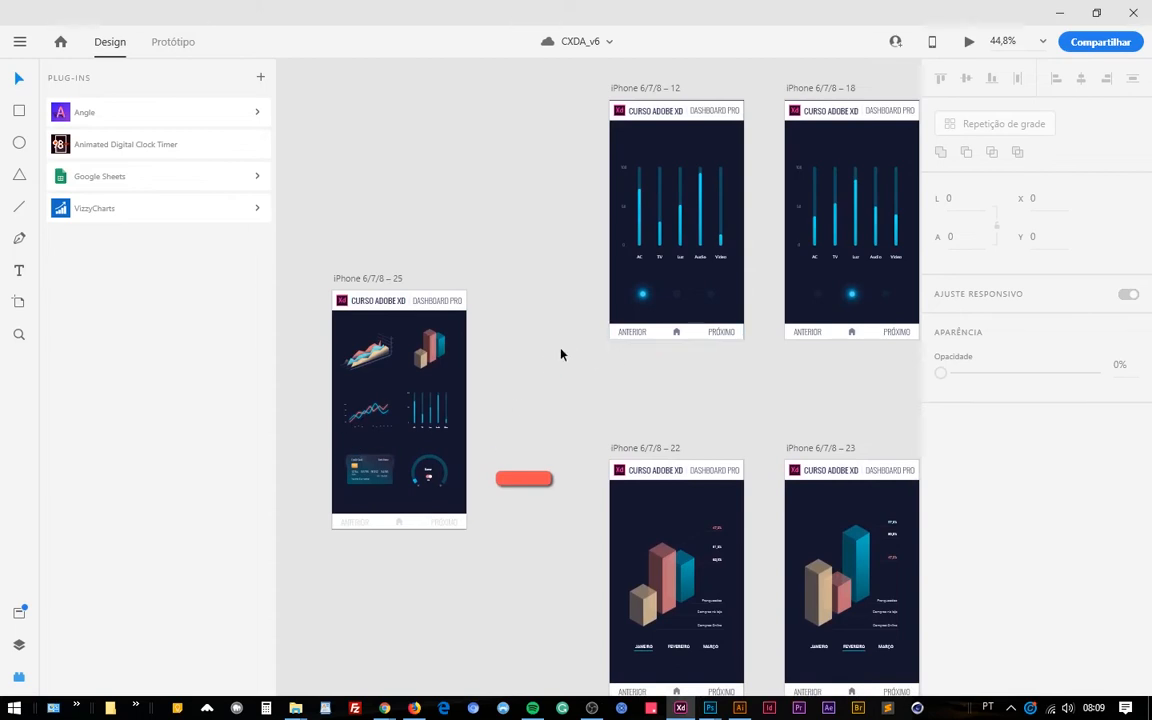
left_click(968, 42)
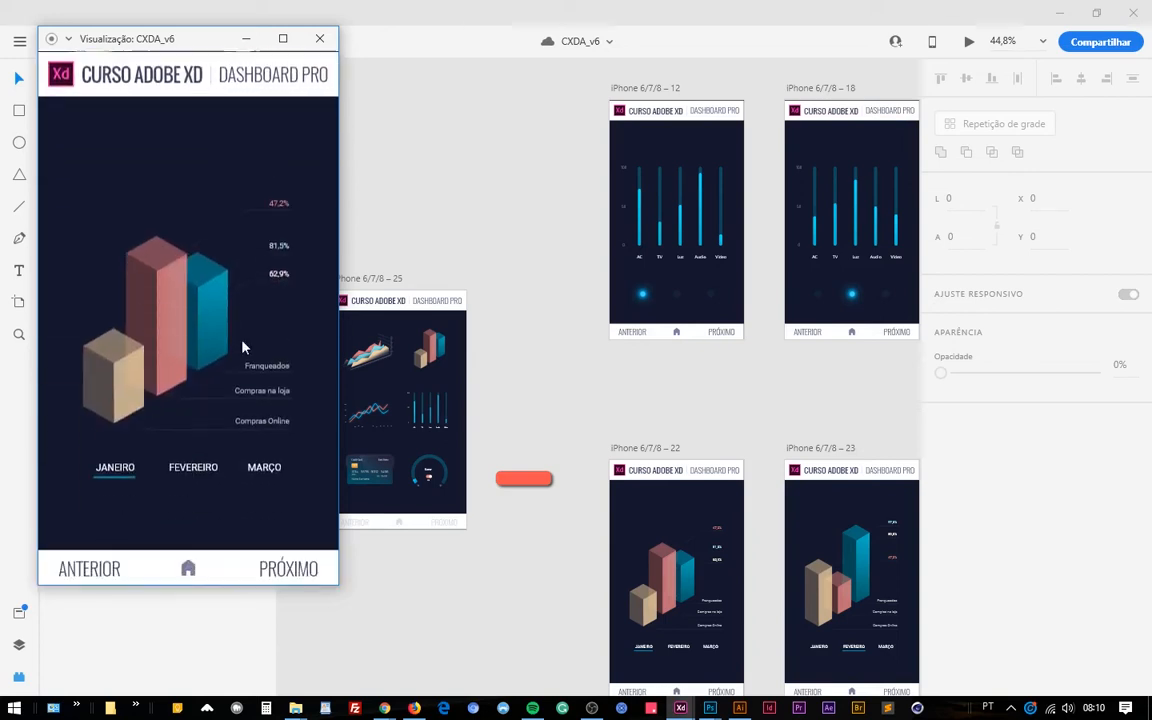
left_click(195, 468)
left_click(285, 468)
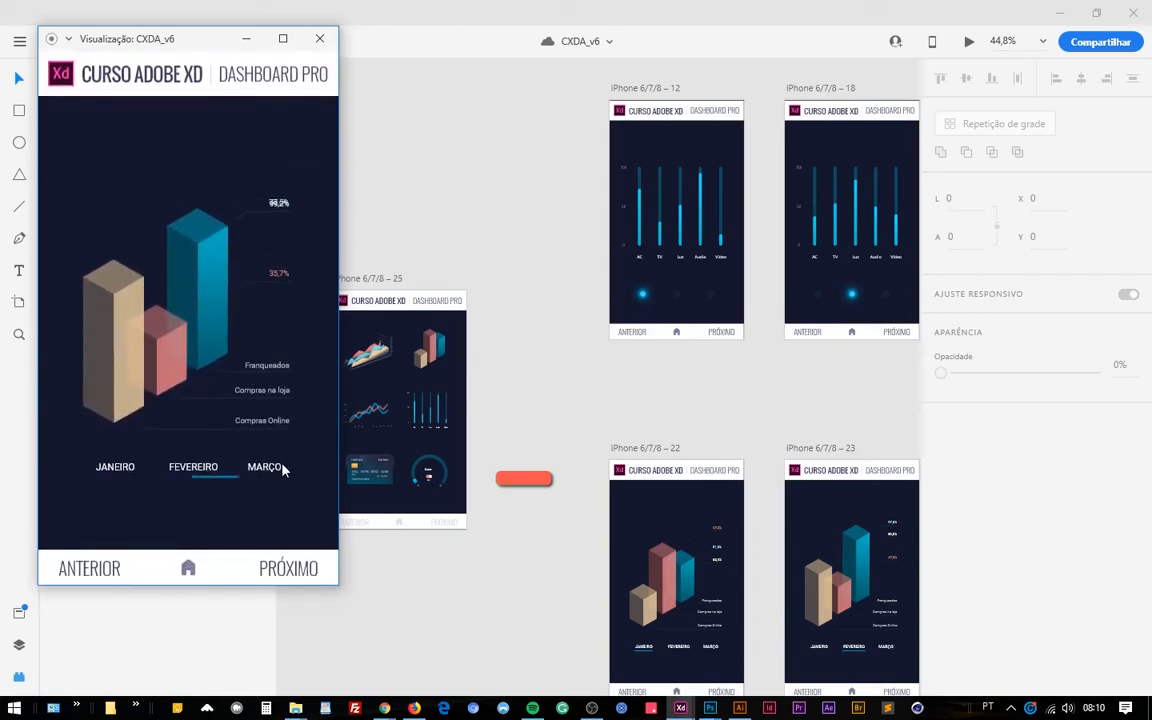
left_click(185, 470)
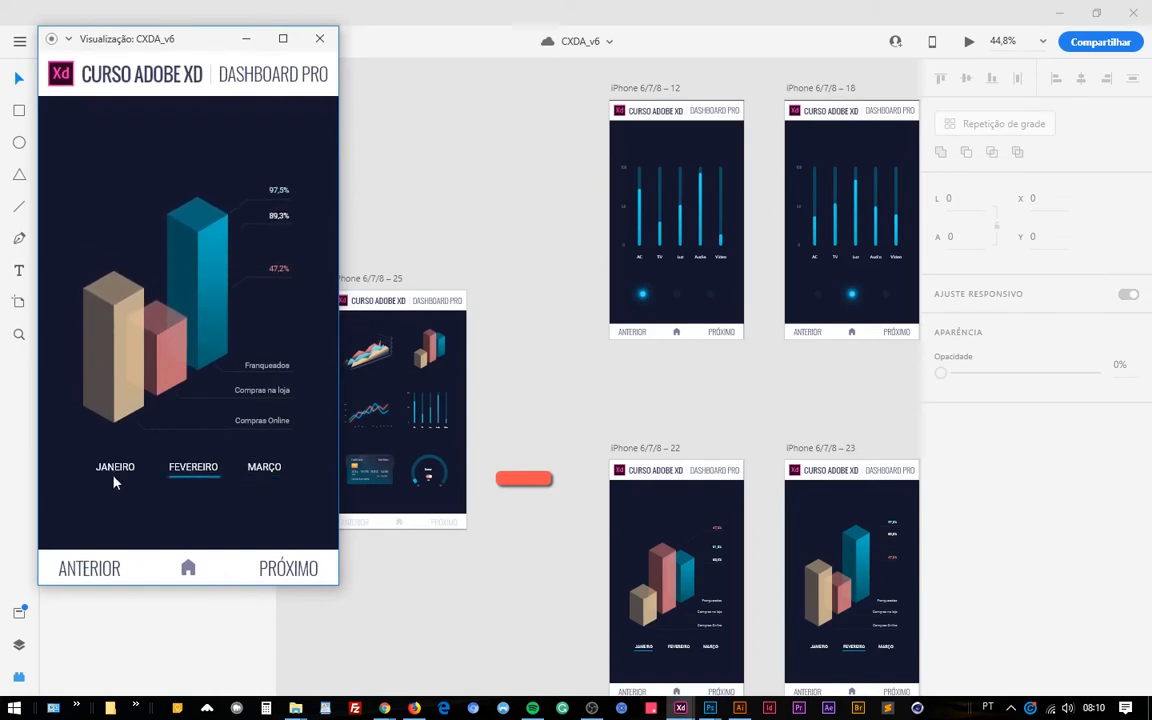
Open the area chart from the preview's home screen, test its FEV, MAR and JAN transitions, and close the preview.
left_click(186, 567)
left_click(185, 320)
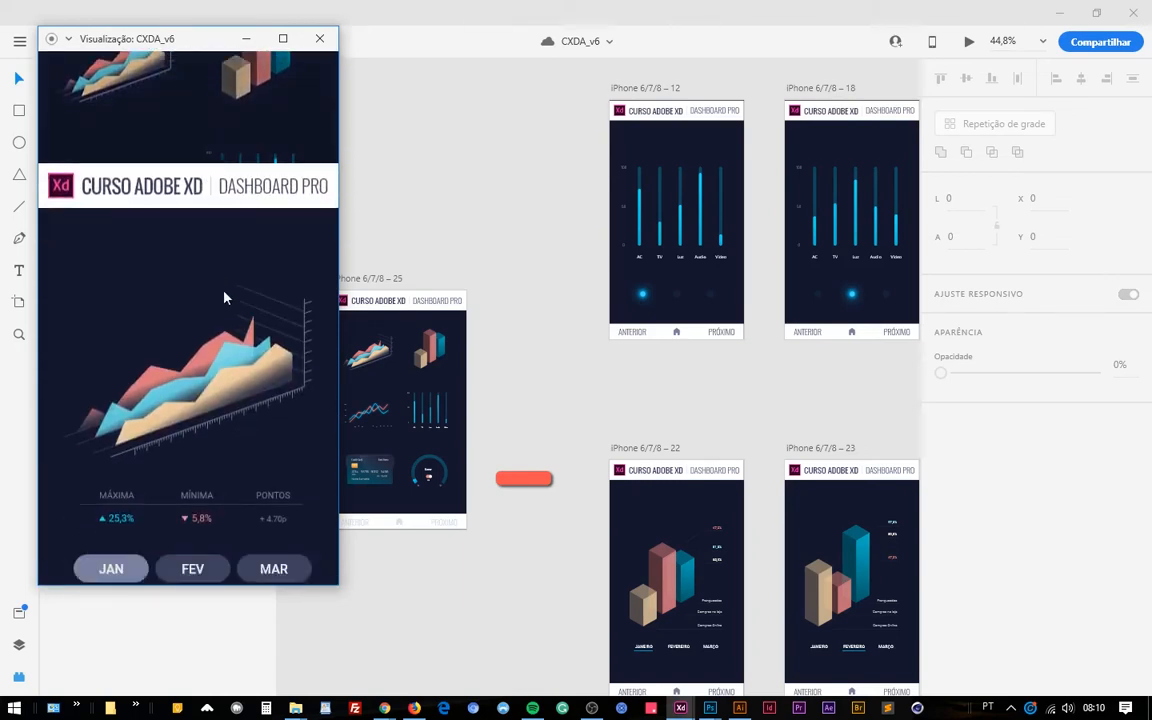
left_click(196, 465)
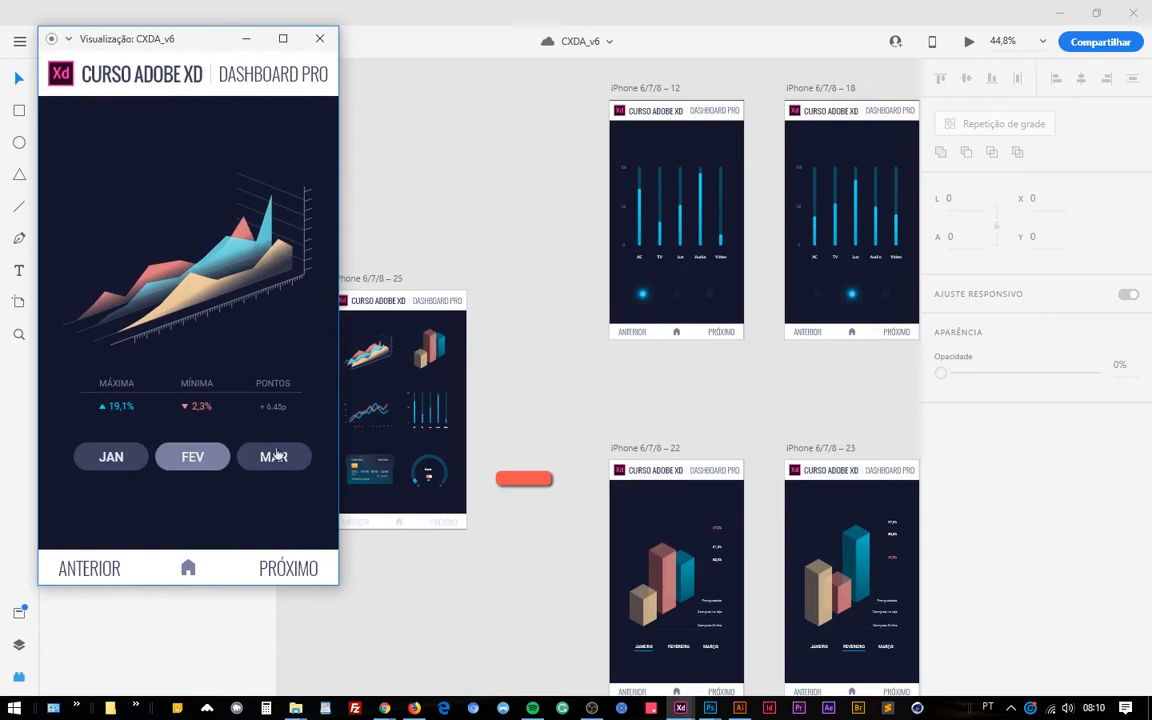
left_click(266, 459)
left_click(105, 458)
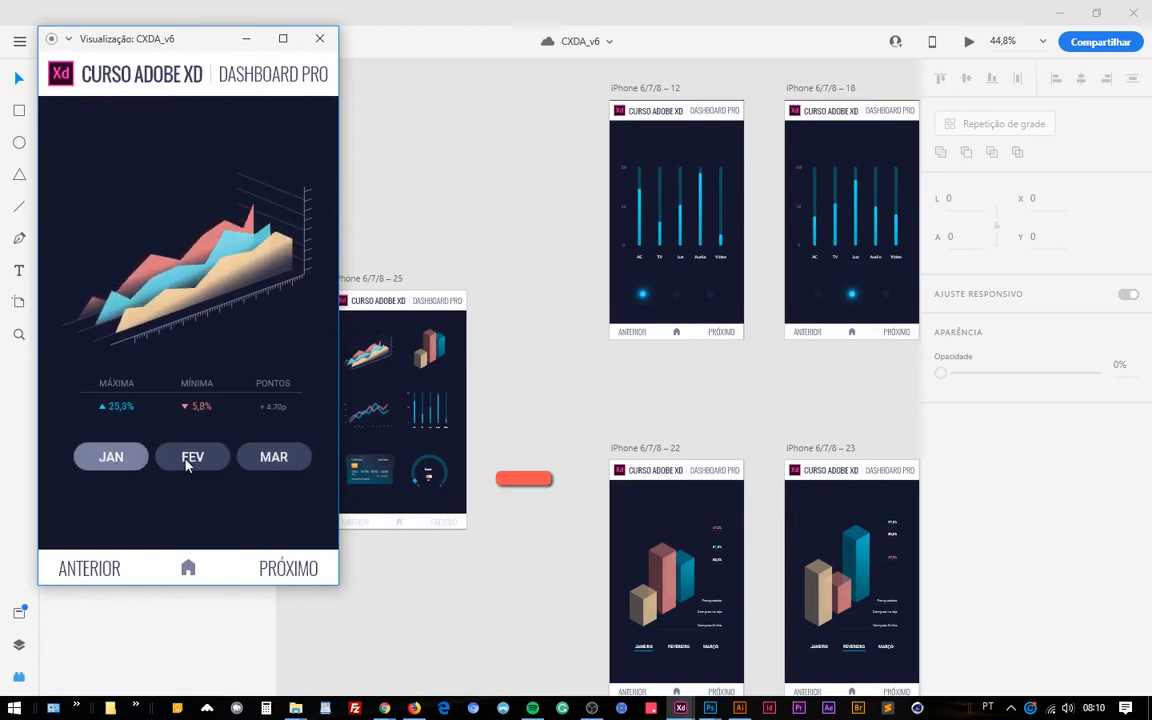
left_click(190, 462)
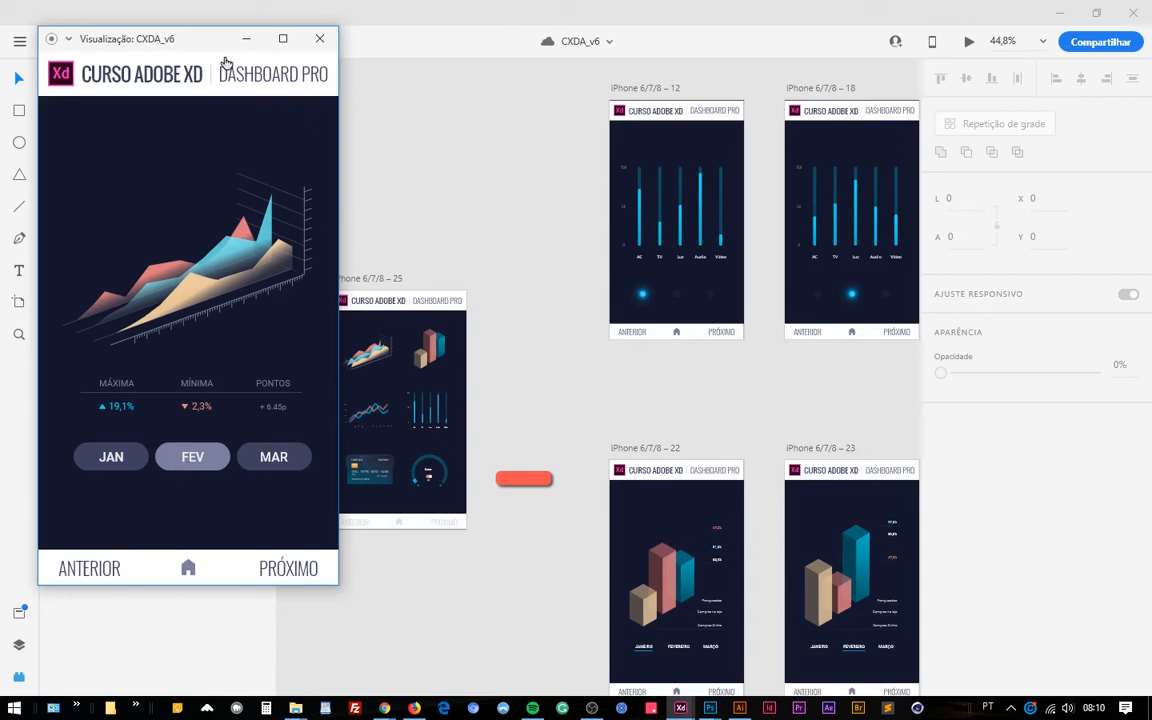
left_click_drag(172, 42, 226, 63)
left_click(355, 51)
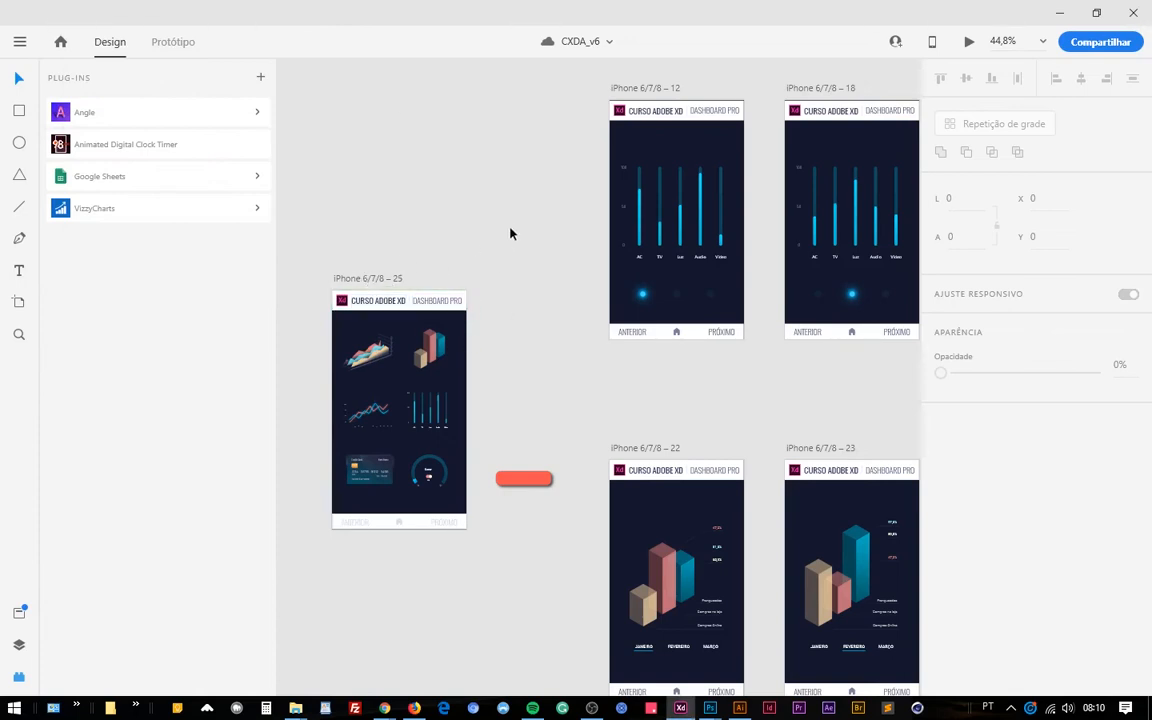
Open the share-for-development settings and examine the available export targets, keeping Web.
left_click(1103, 44)
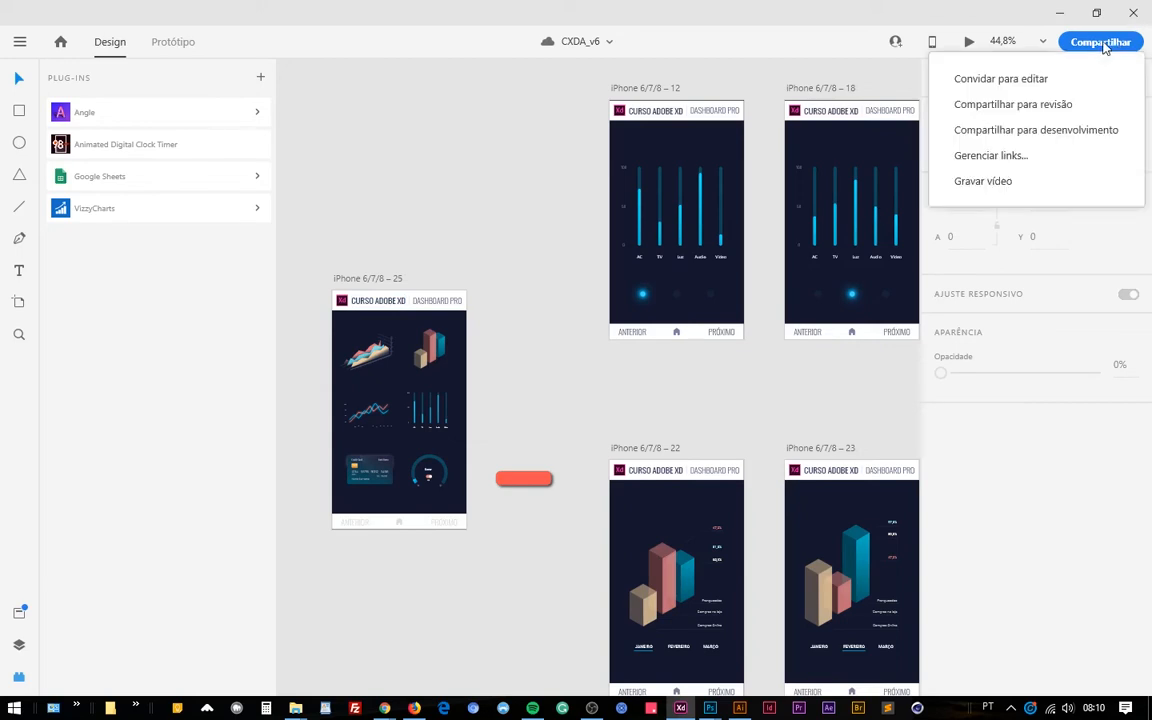
left_click(1091, 133)
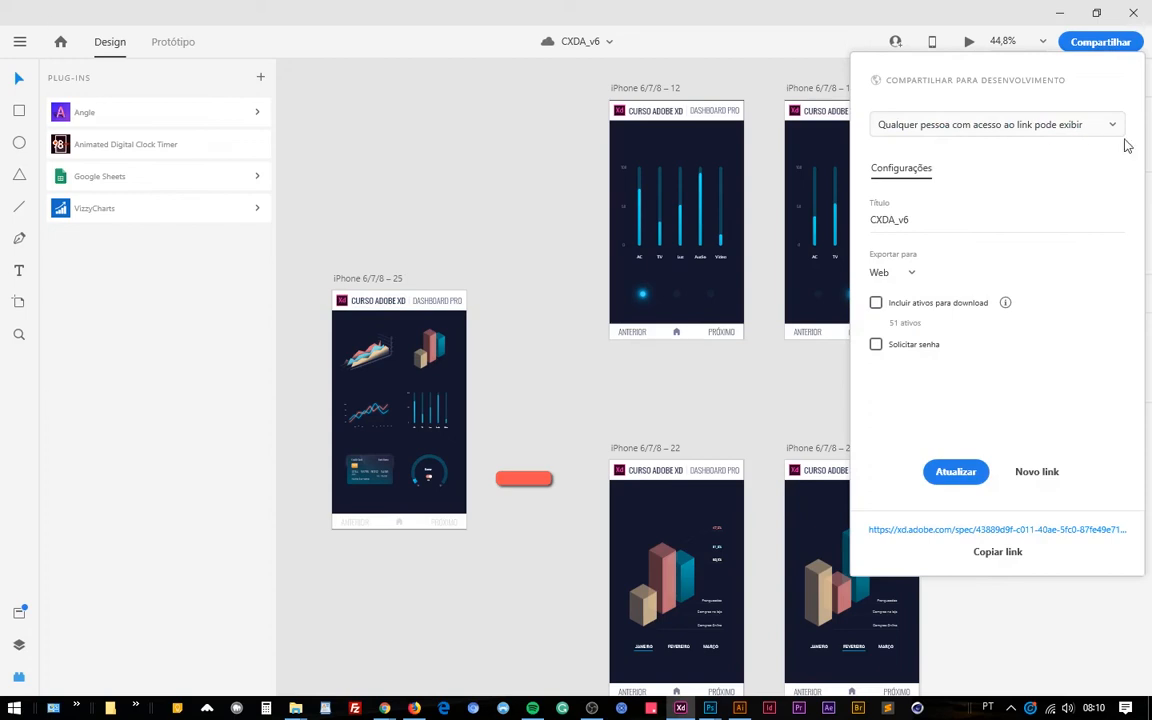
left_click(908, 272)
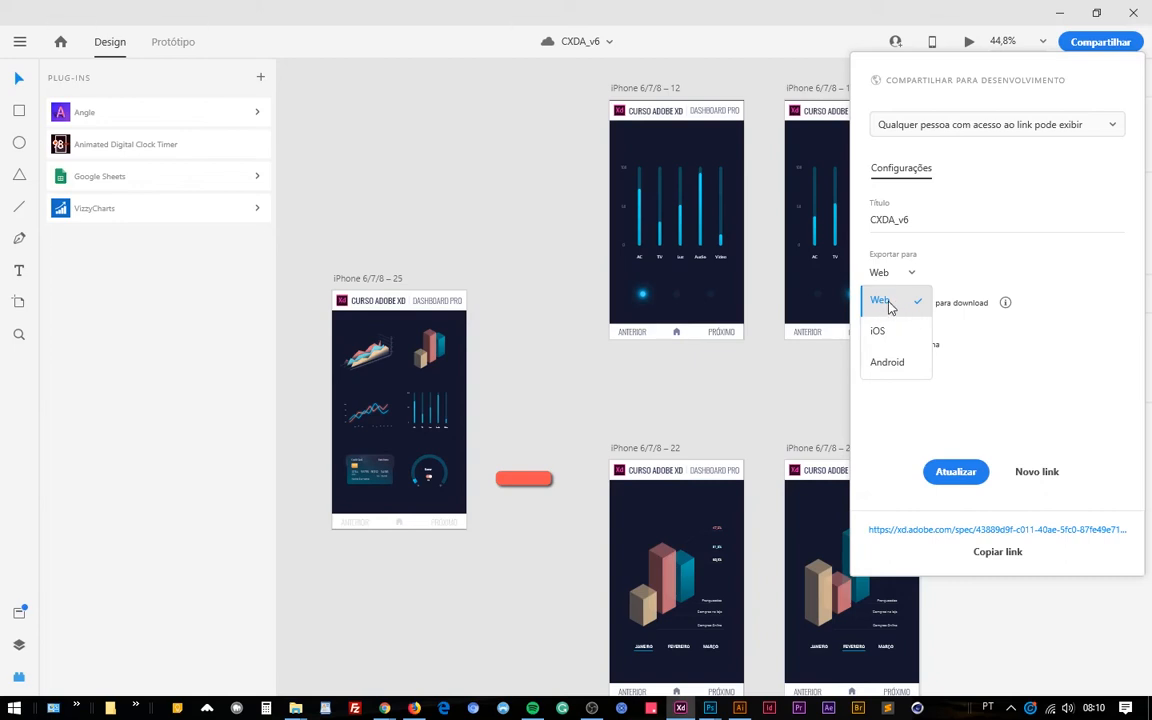
left_click(1108, 404)
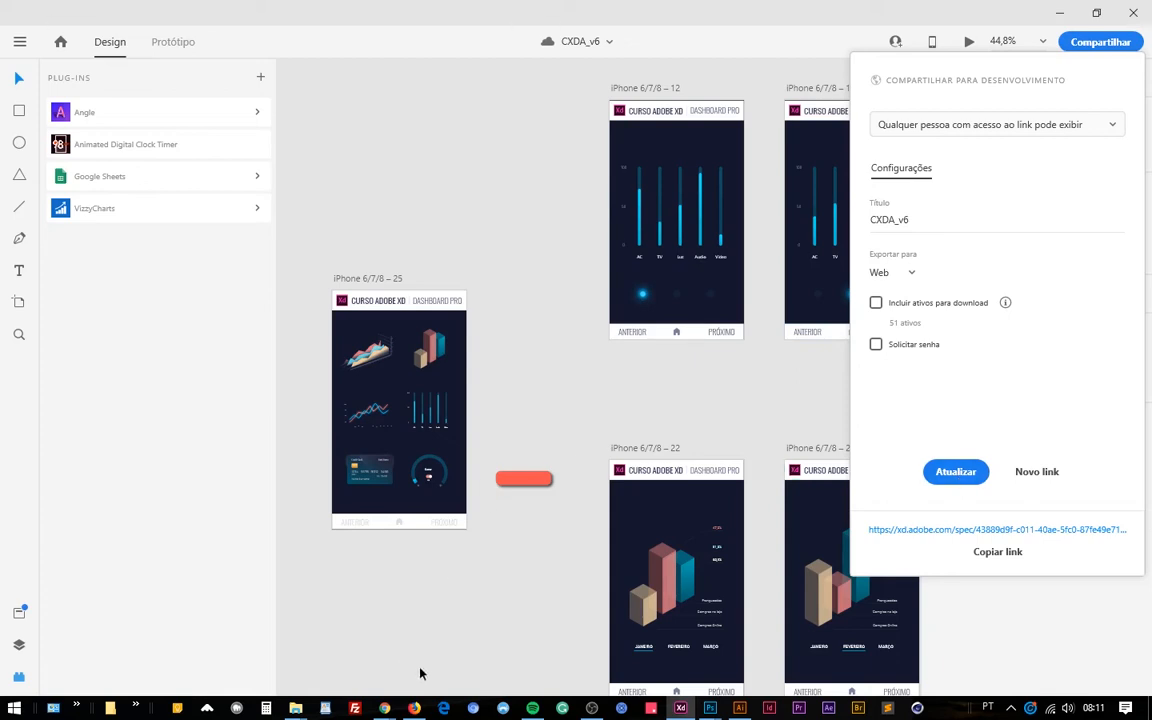
Switch to Chrome to examine the published CXDA_v6 spec page and its link, and return to Adobe XD.
mouse_move(384, 705)
left_click(296, 640)
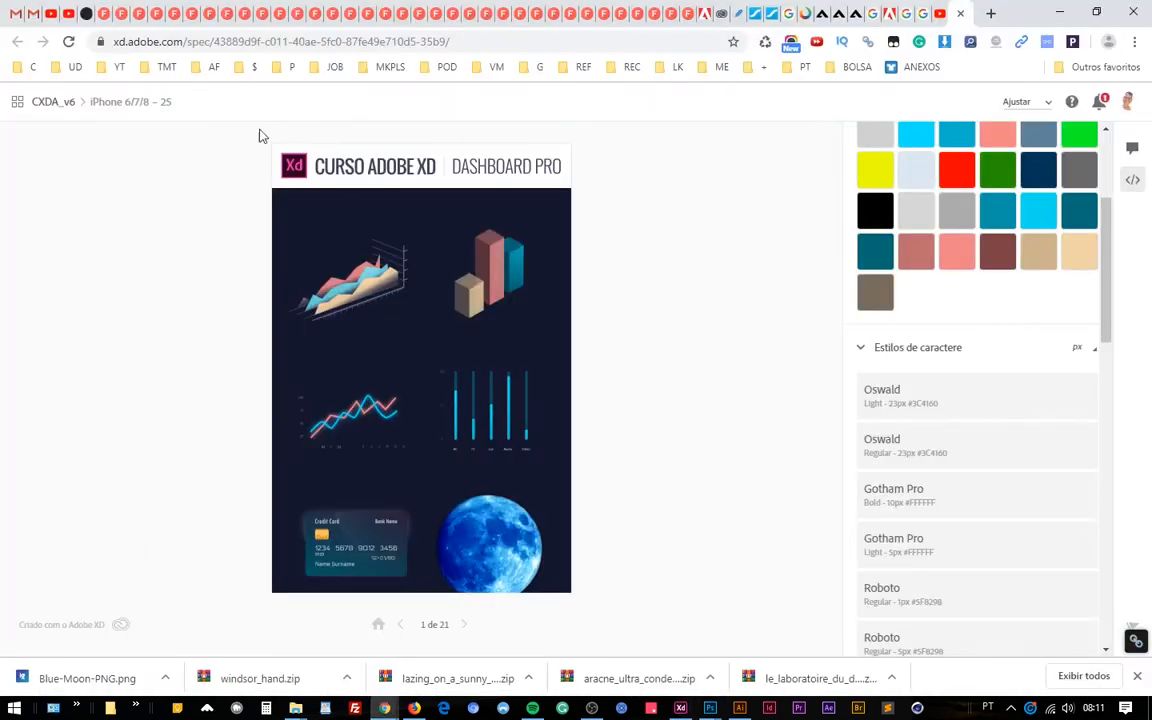
left_click_drag(124, 43, 630, 352)
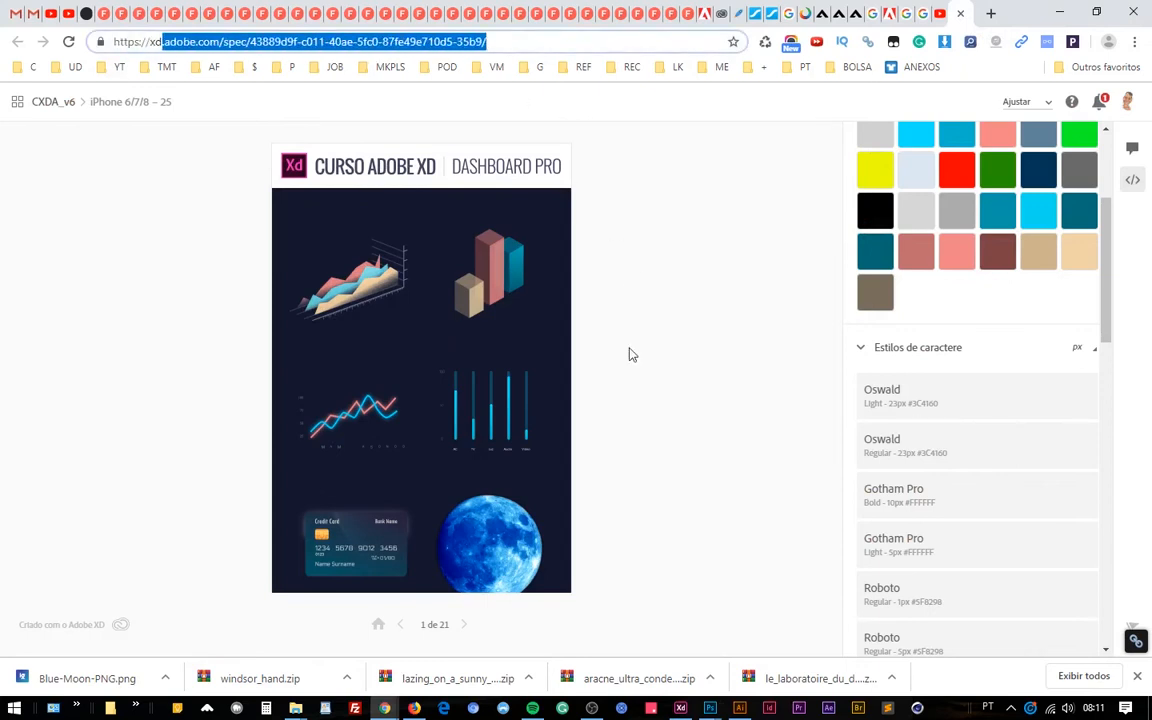
left_click(680, 708)
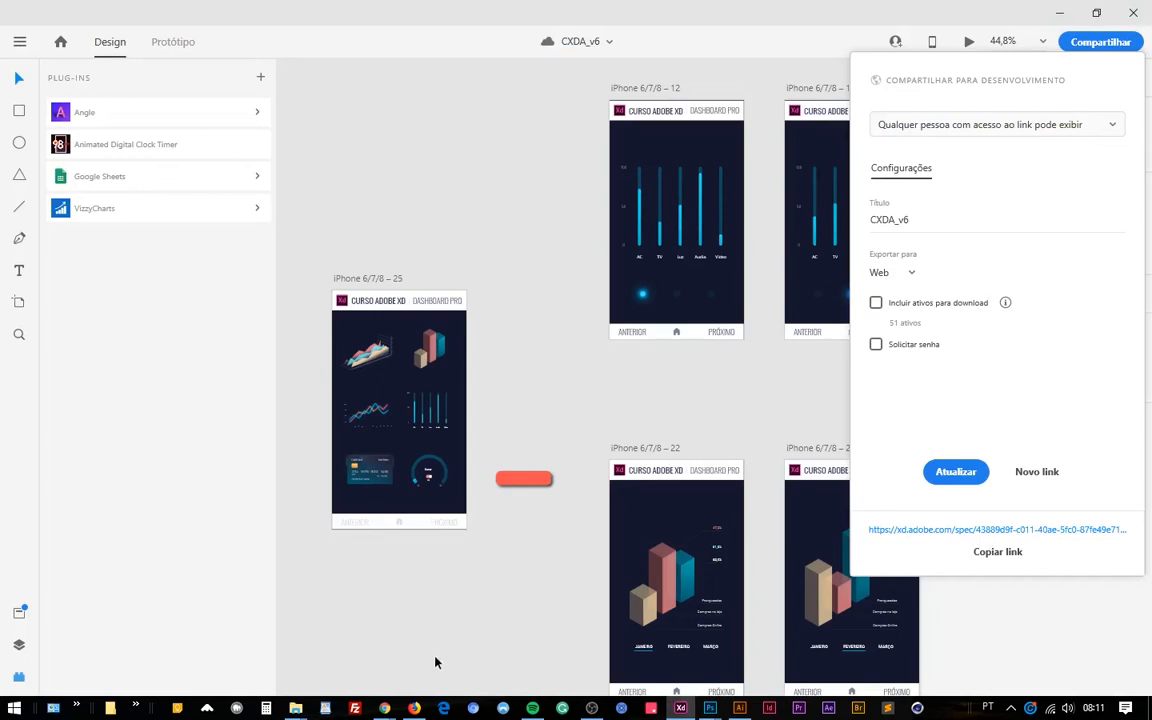
Switch to Chrome, look at the published spec page's comments, and return to its code specifications.
mouse_move(386, 708)
left_click(318, 620)
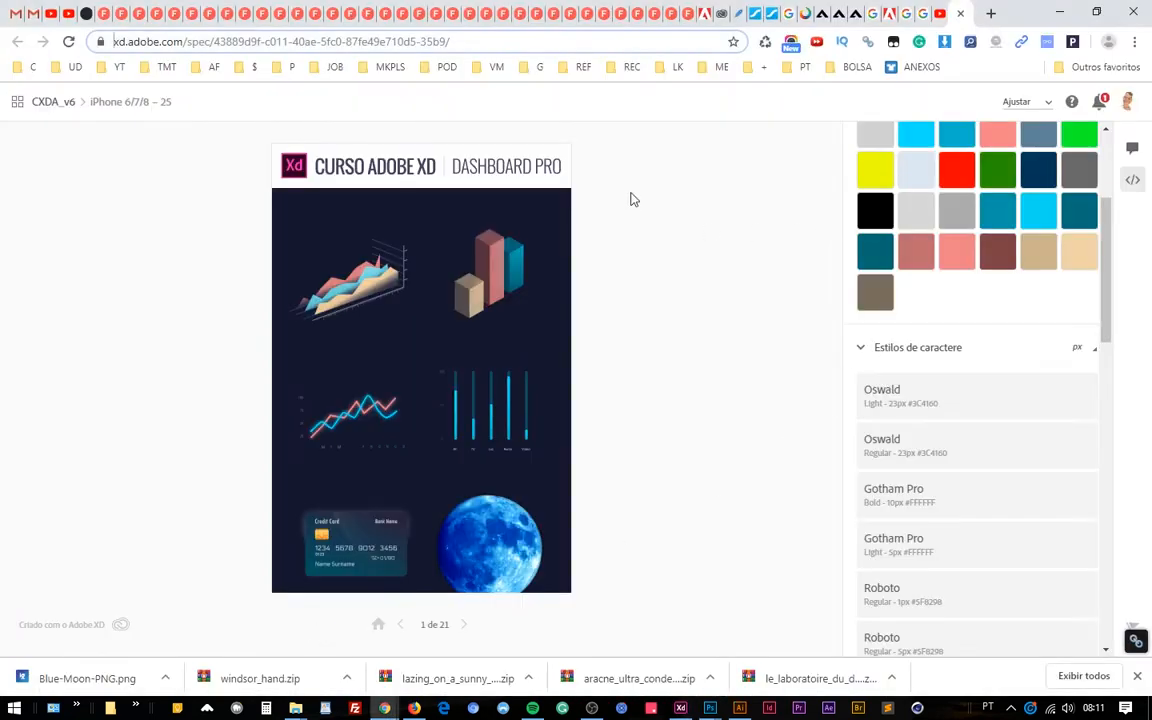
left_click(1132, 148)
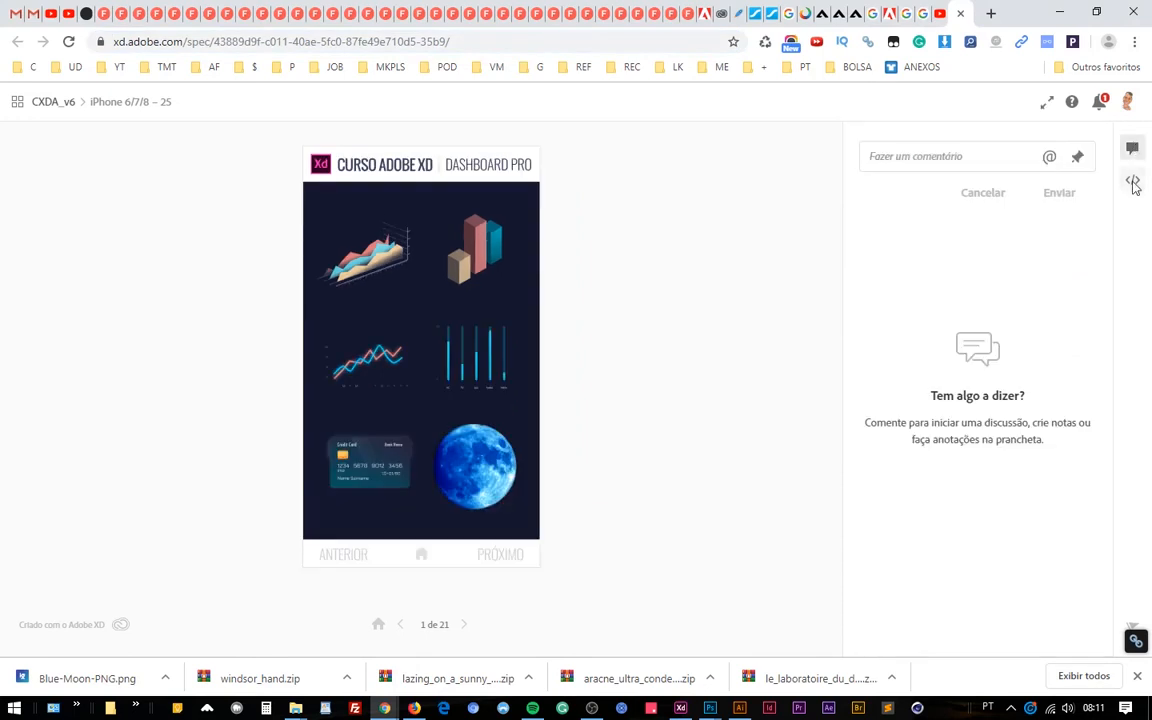
left_click(1133, 183)
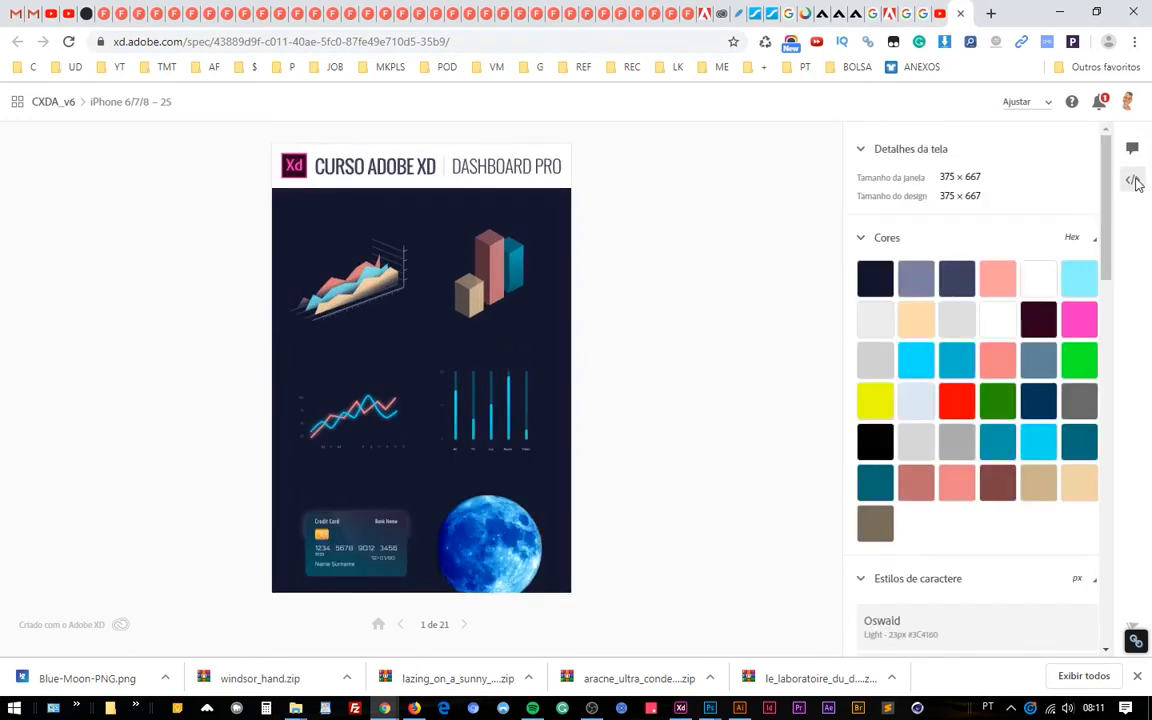
Inspect the specs and CSS of the header texts, Xd logo, header background and the 3D chart's red bar, including its interaction.
left_click(375, 278)
left_click(473, 176)
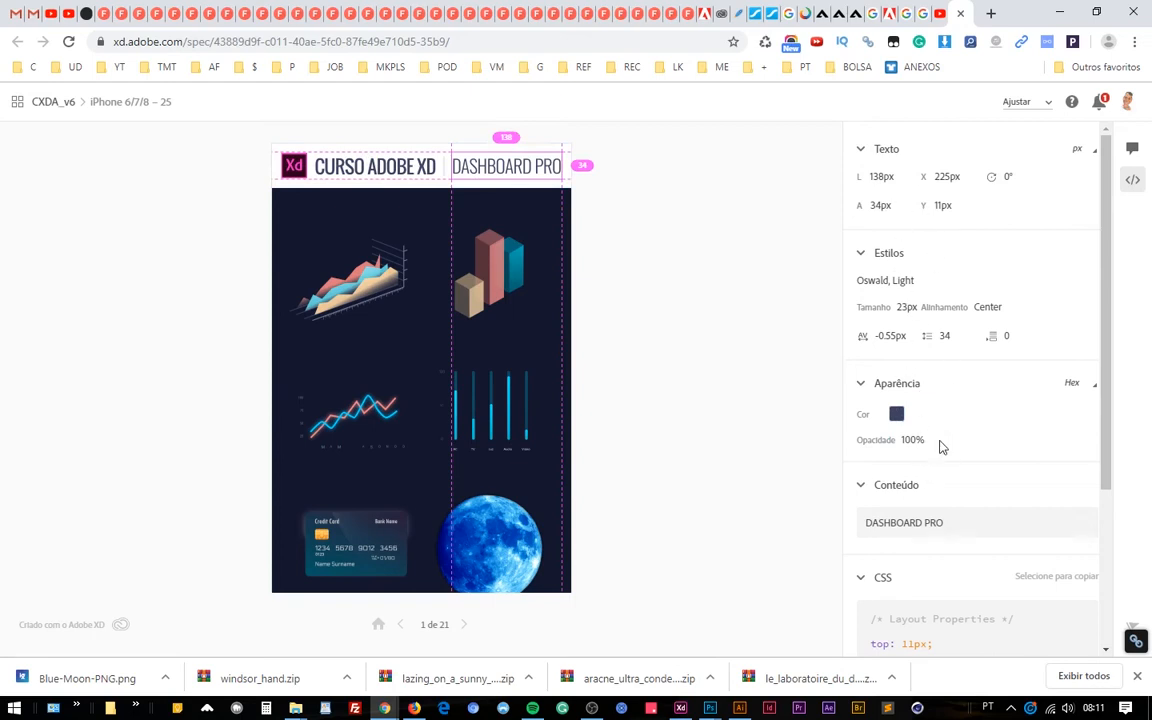
scroll(940, 447, "down", 4)
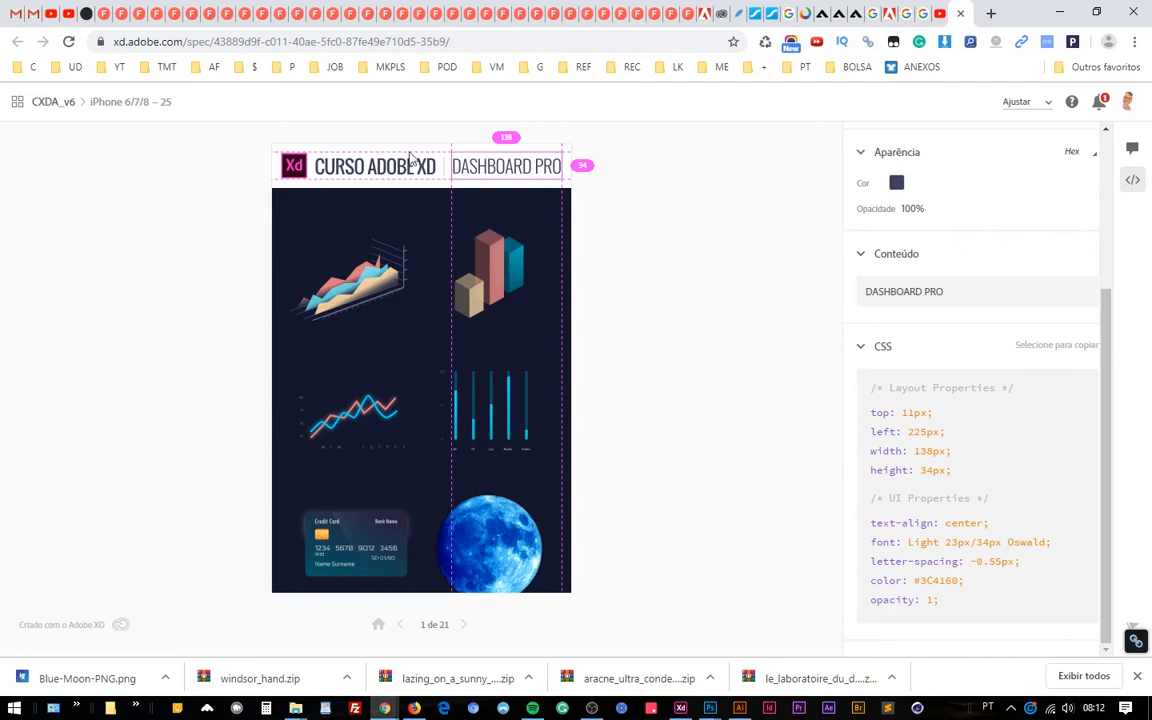
left_click(360, 163)
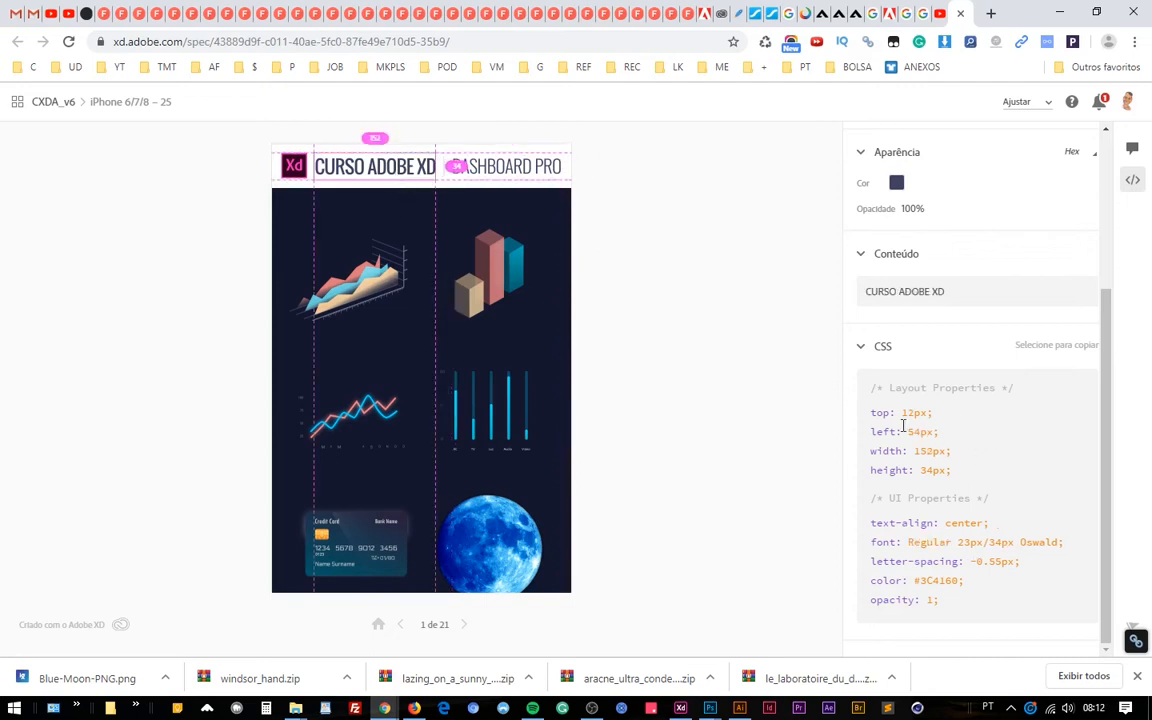
left_click(295, 172)
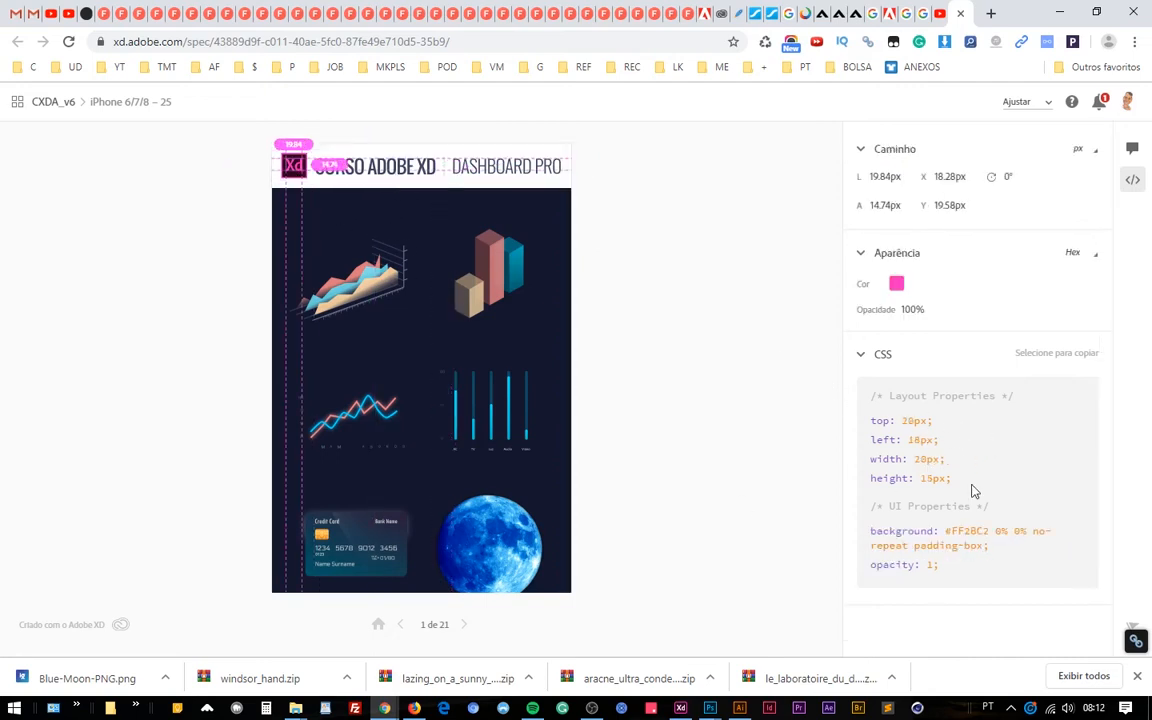
left_click(555, 188)
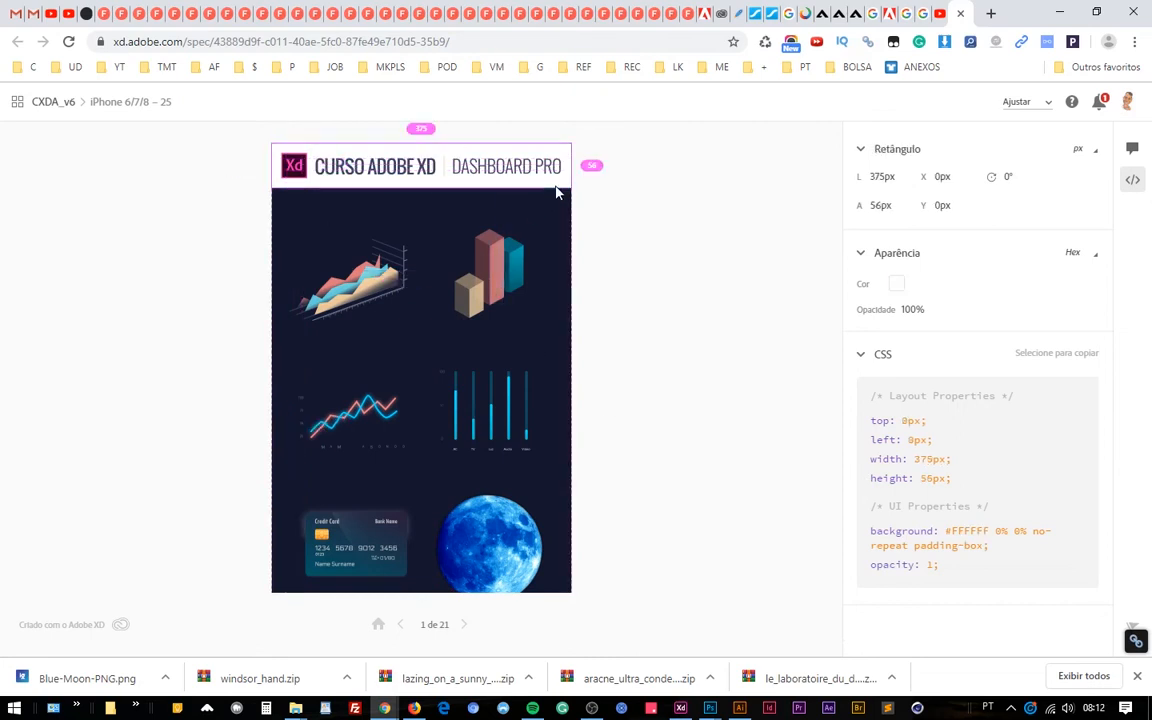
left_click(491, 282)
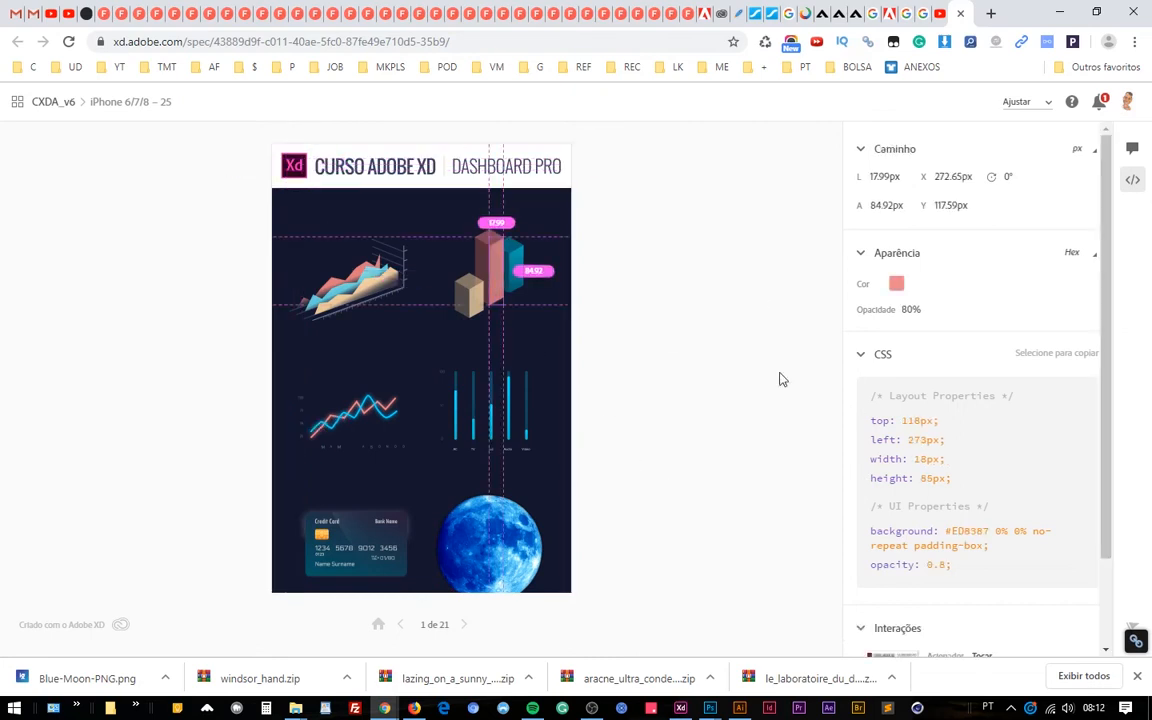
scroll(1016, 442, "down", 1)
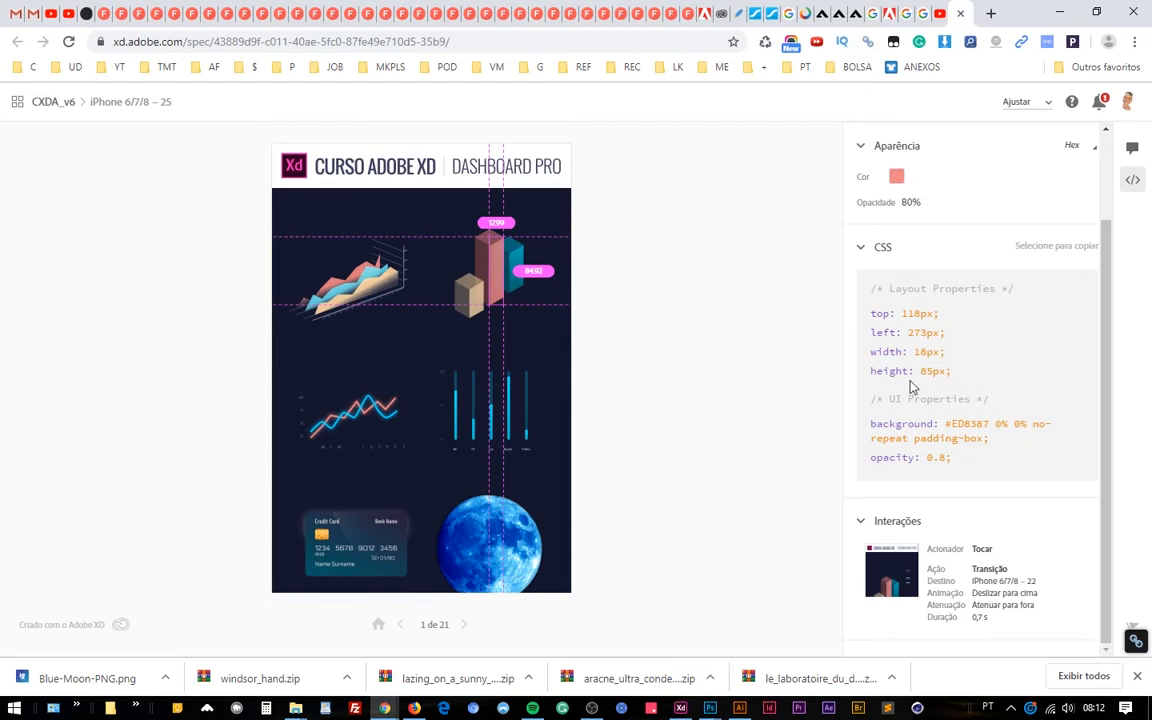
Switch to Adobe XD and close the share-for-development settings.
mouse_move(680, 707)
left_click(680, 680)
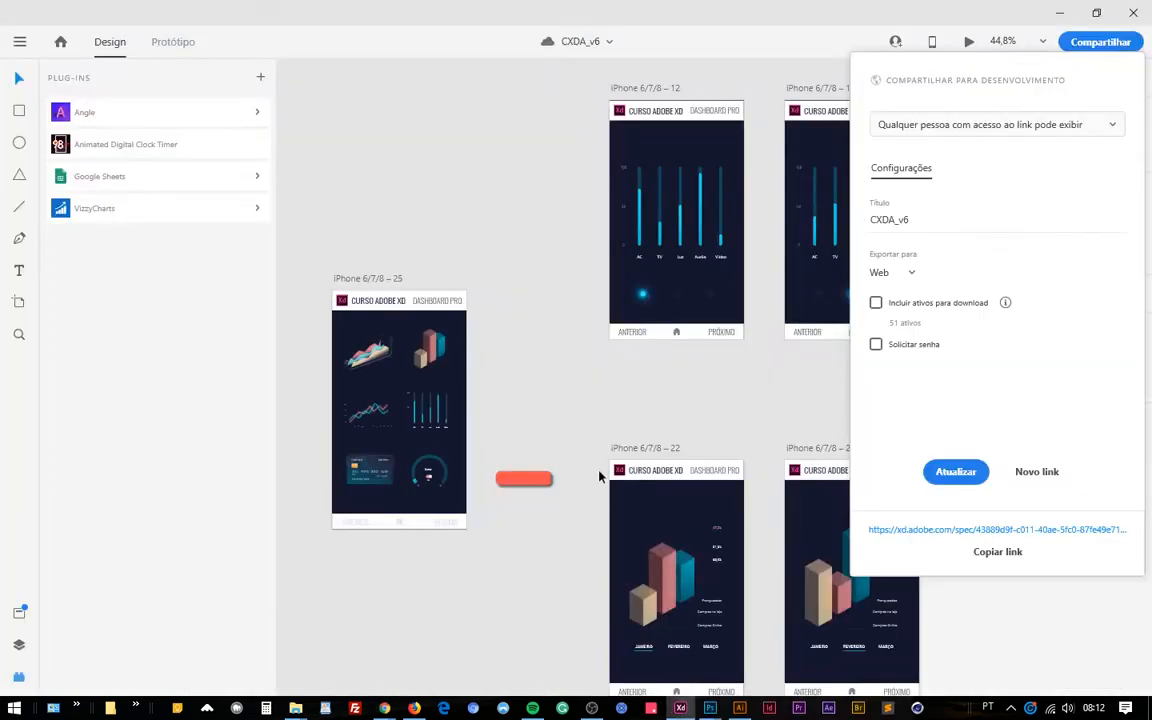
left_click(650, 410)
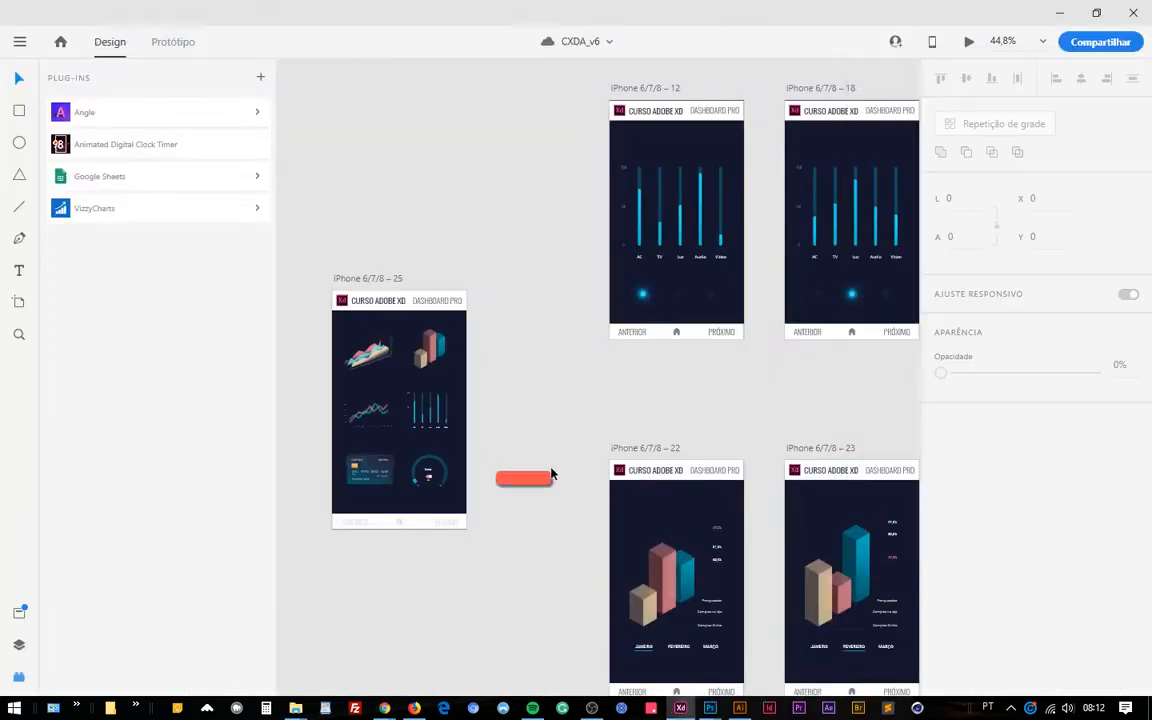
scroll(543, 482, "up", 5)
left_click_drag(456, 401, 553, 311)
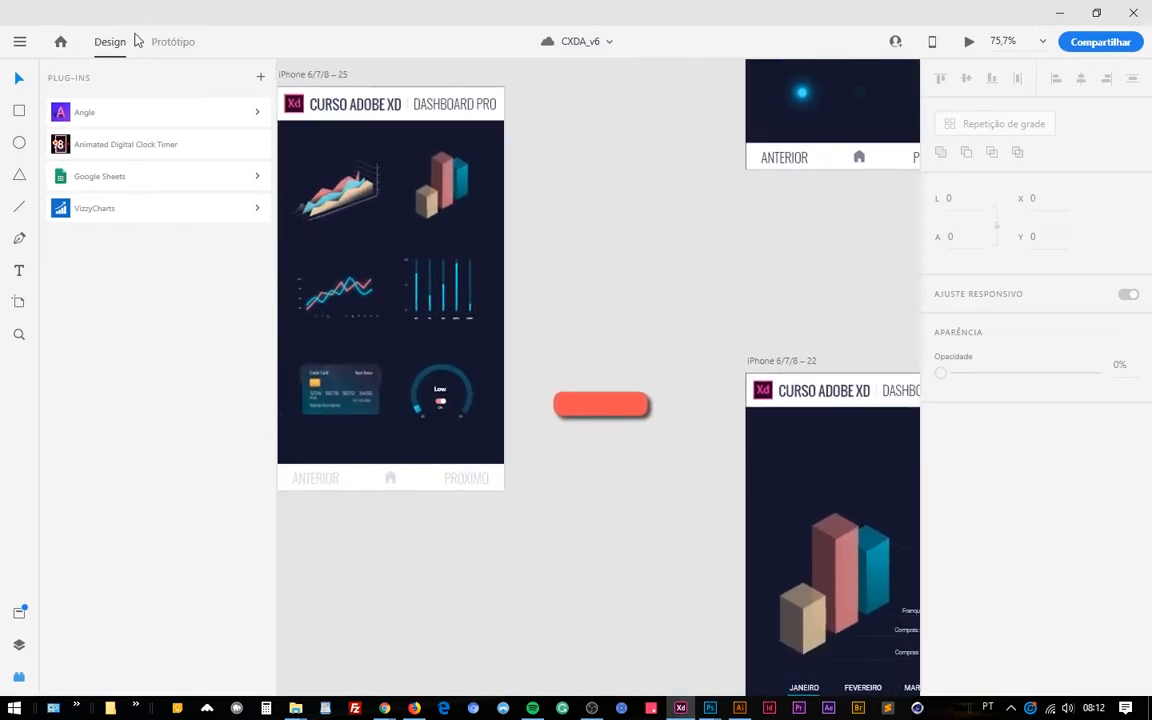
Examine the red rounded rectangle beside the home artboard, including its corner radius, border and shadow properties.
left_click(19, 110)
left_click(19, 78)
left_click(603, 405)
left_click(603, 405)
scroll(643, 411, "up", 4)
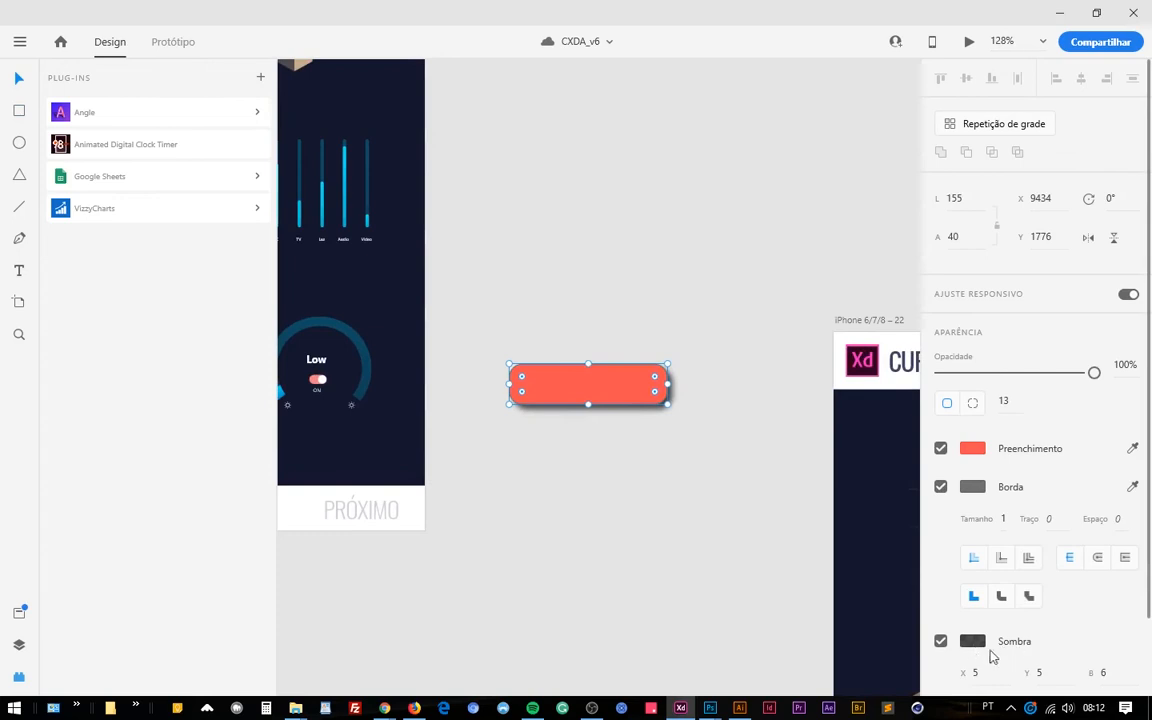
left_click(695, 488)
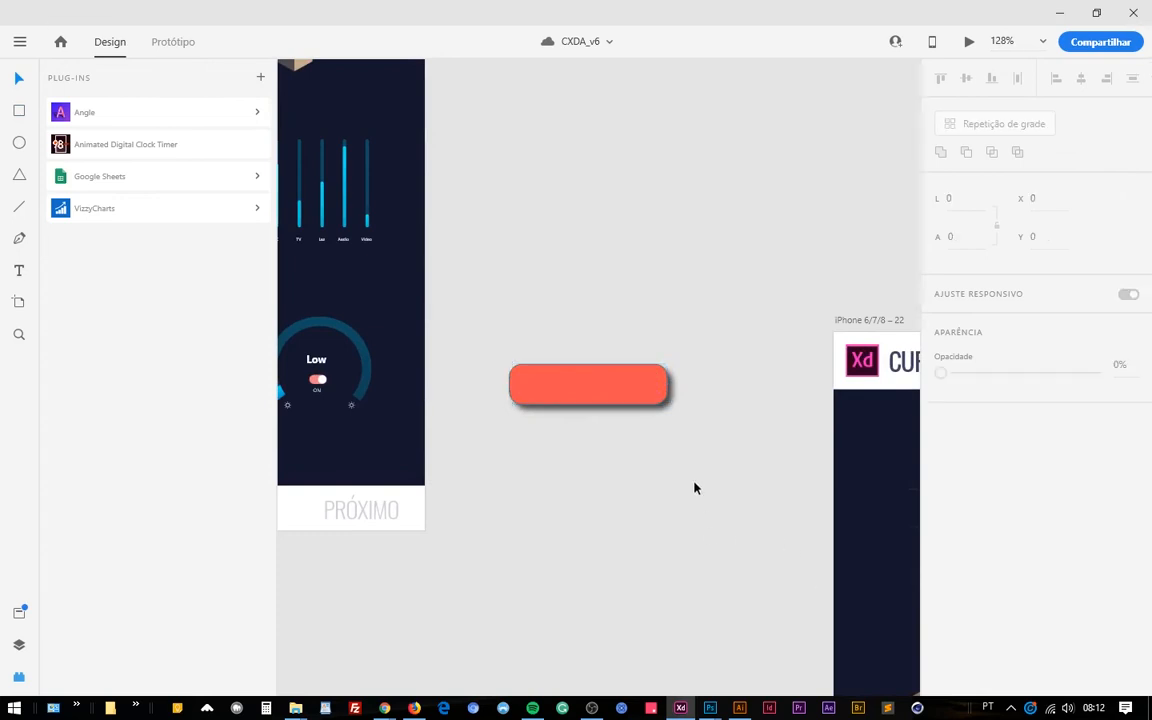
left_click(647, 400)
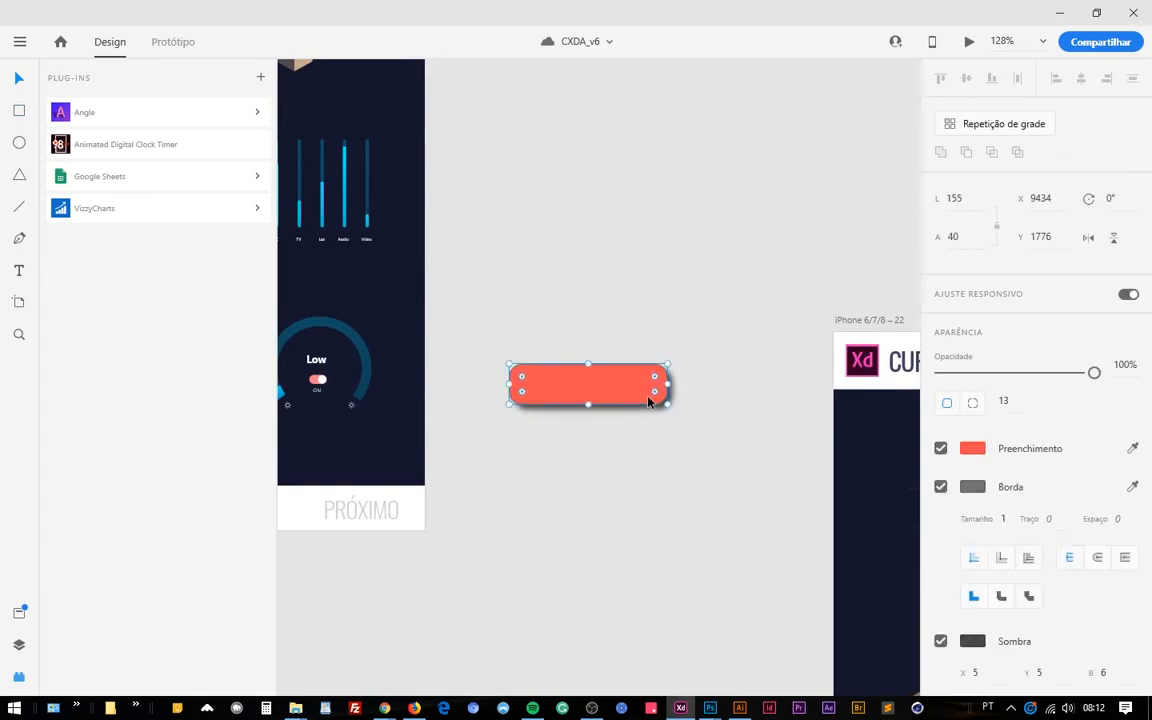
left_click(722, 429)
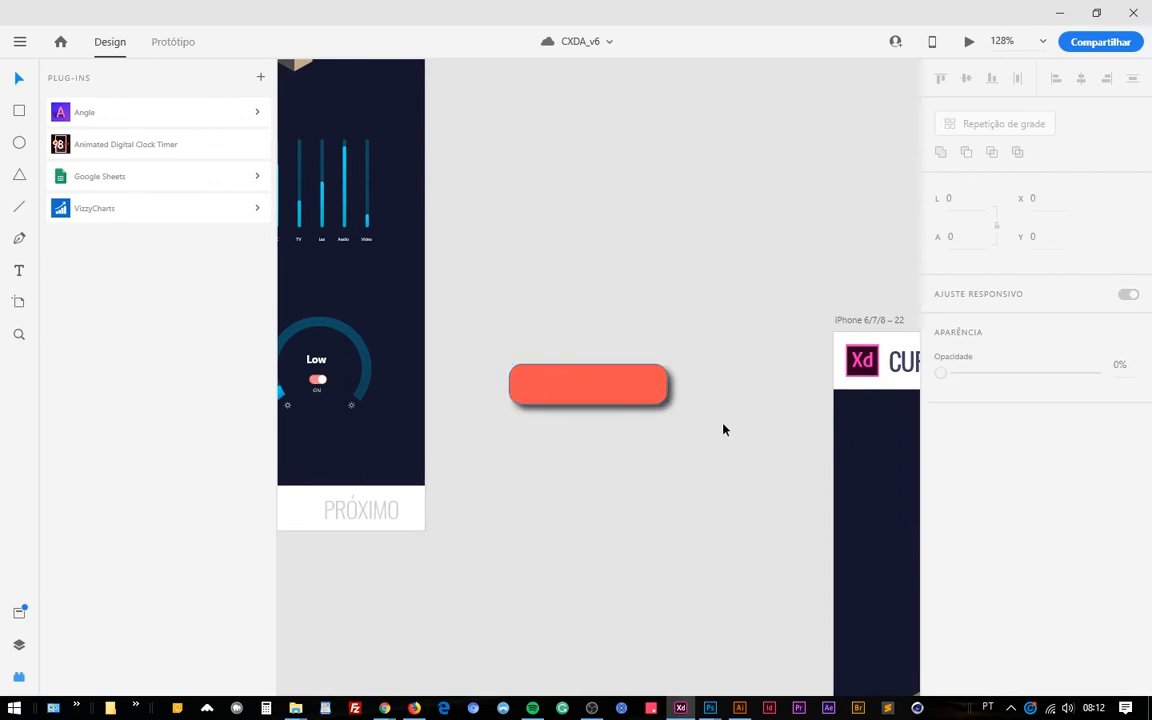
Turn the red rounded rectangle into a component and deselect it.
left_click(636, 397)
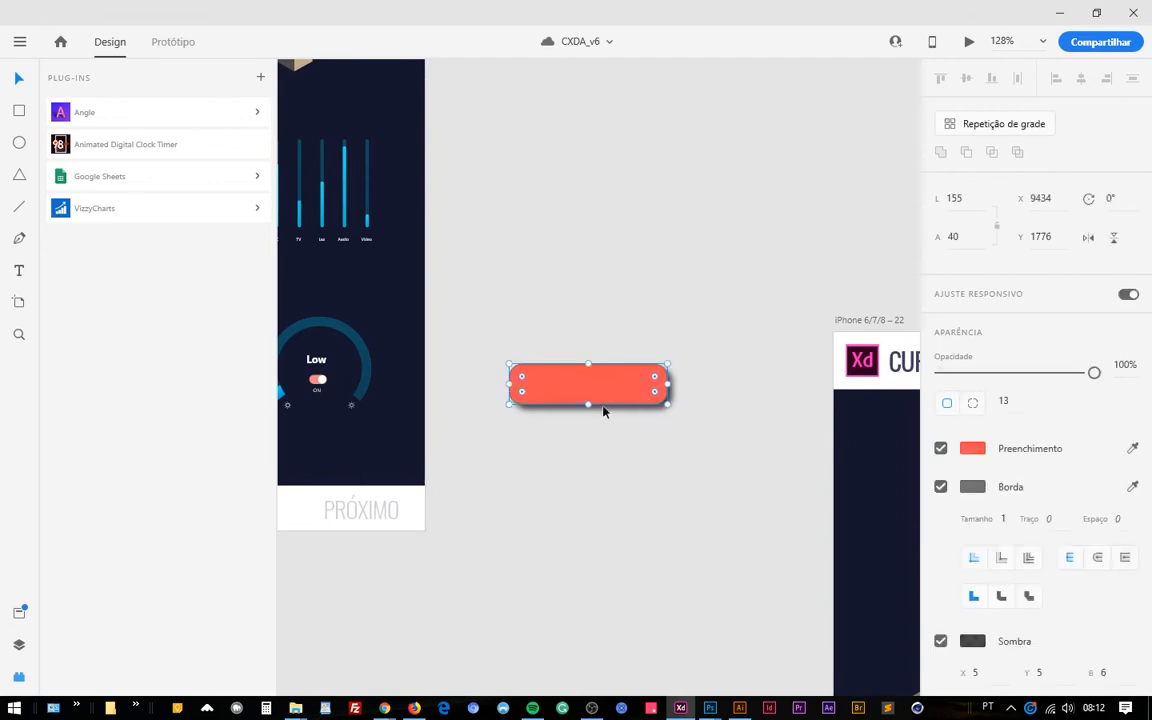
scroll(584, 393, "up", 5)
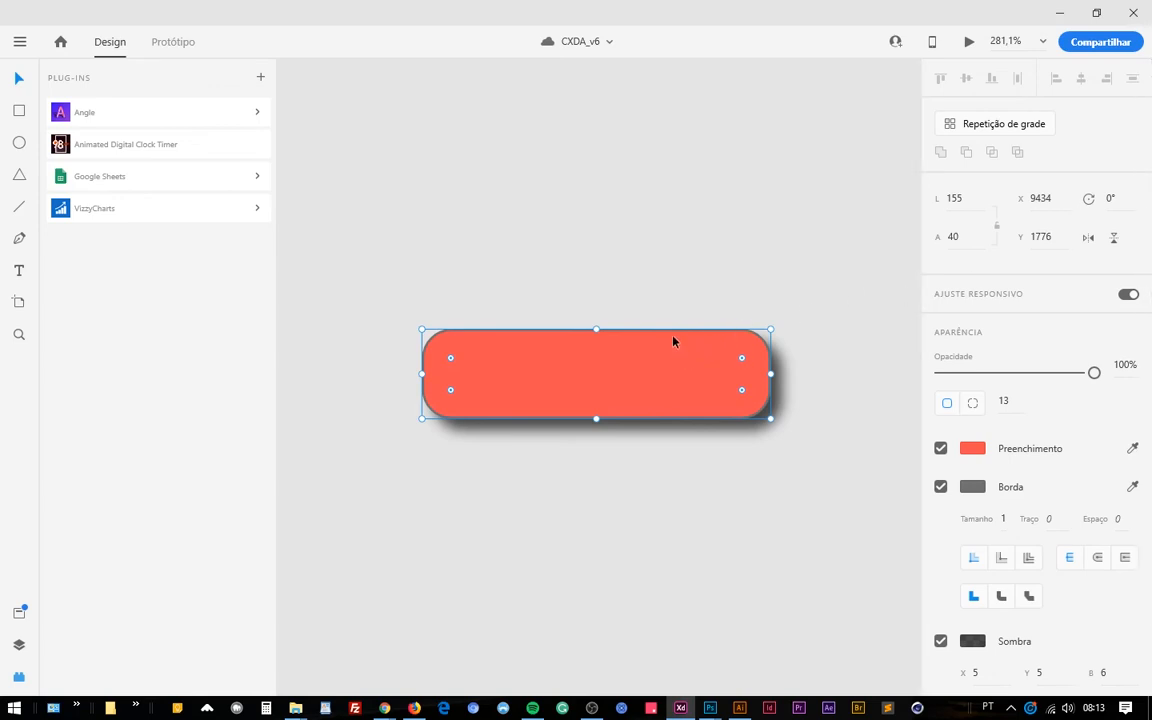
key("ctrl+k")
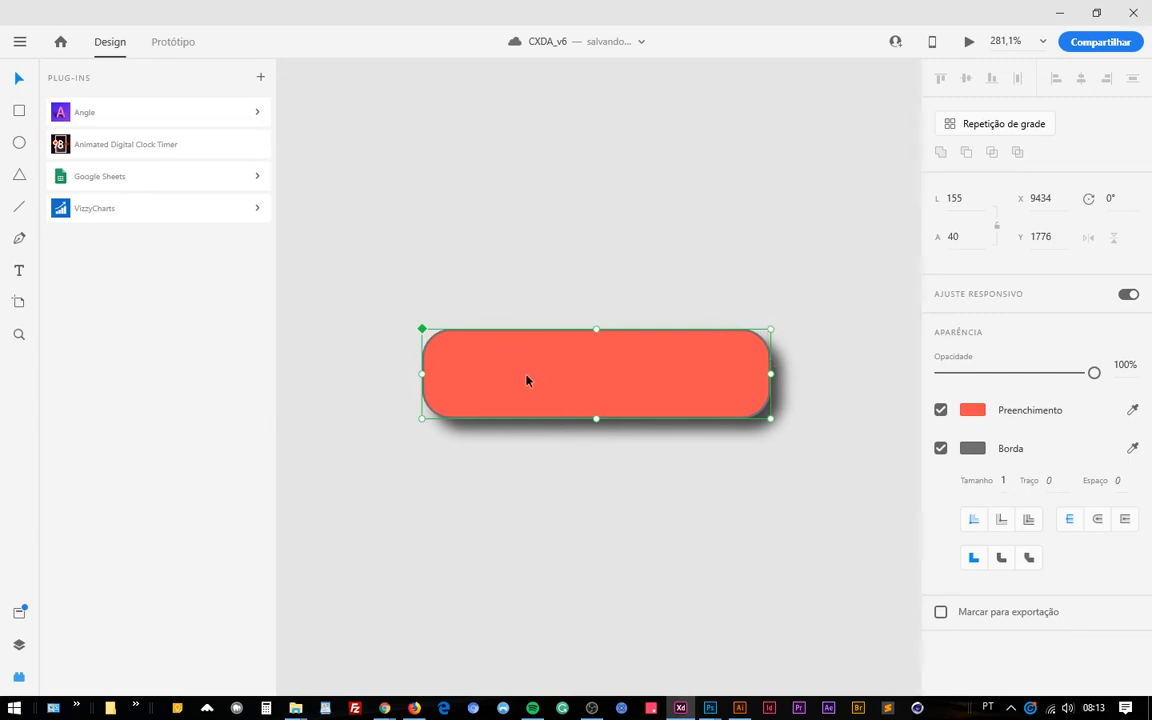
left_click(514, 499)
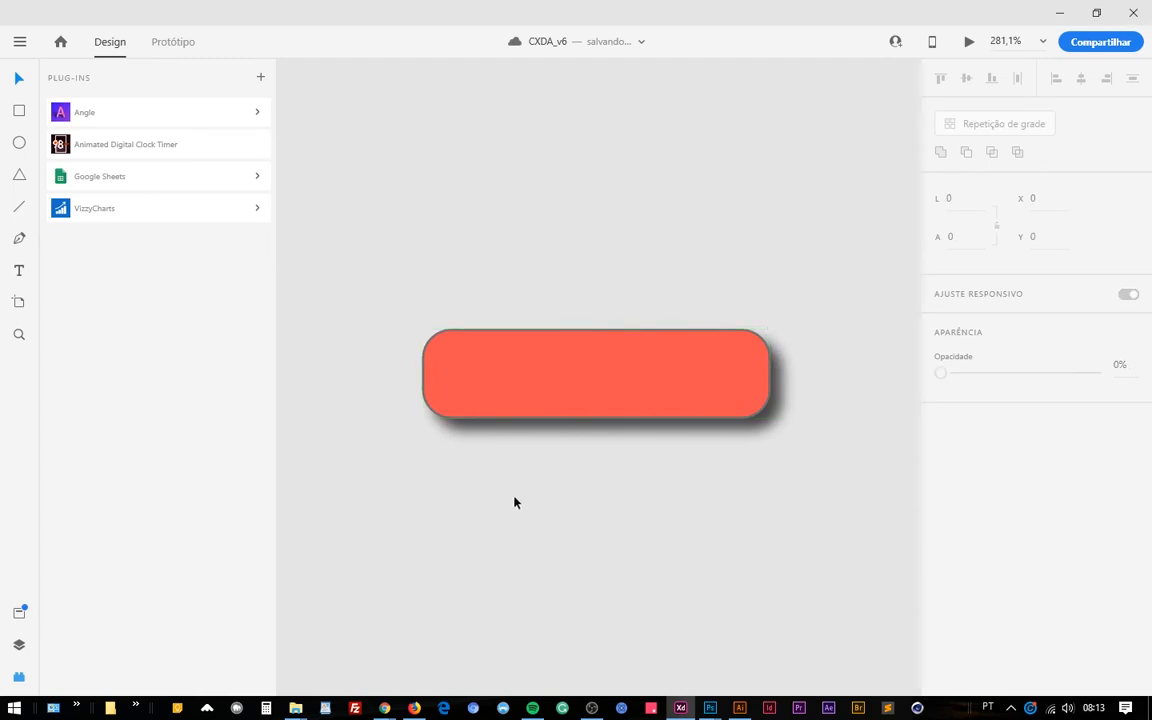
Place a second instance of the red button component 100 px below the original, and delete that instance.
key("ctrl+v")
left_click_drag(520, 408, 543, 606)
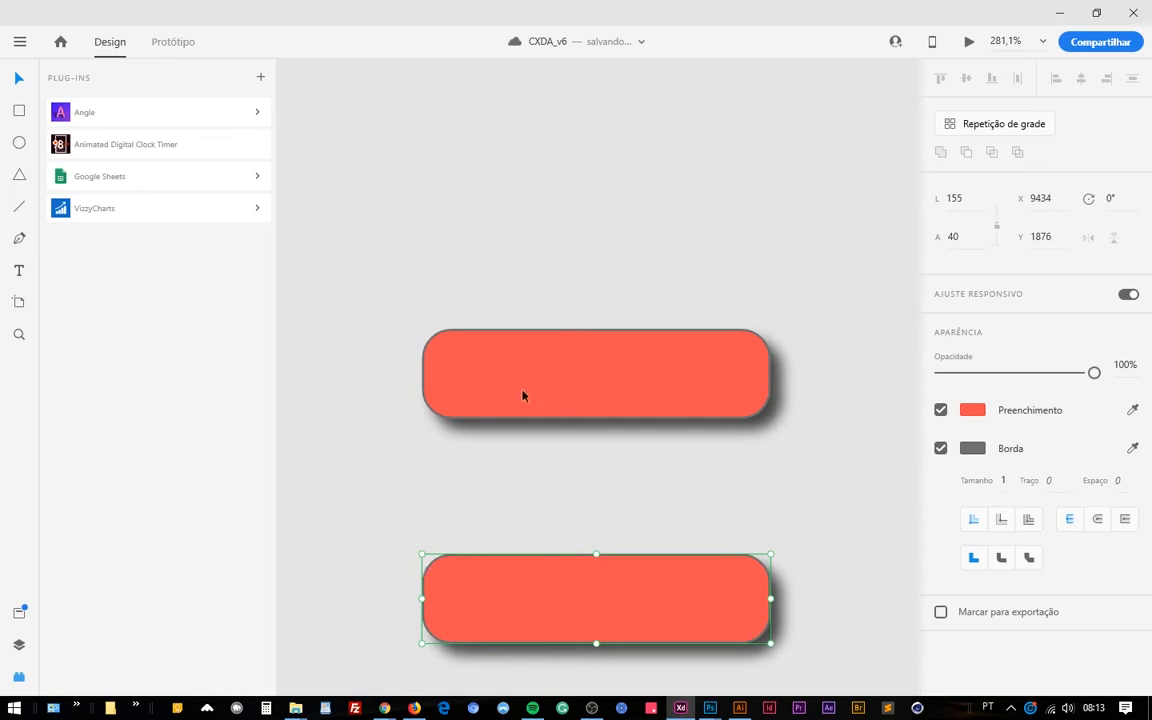
left_click(475, 356)
left_click(568, 638)
key("Delete")
Examine the selection bounds of the red button component relative to its drop shadow.
left_click(522, 408)
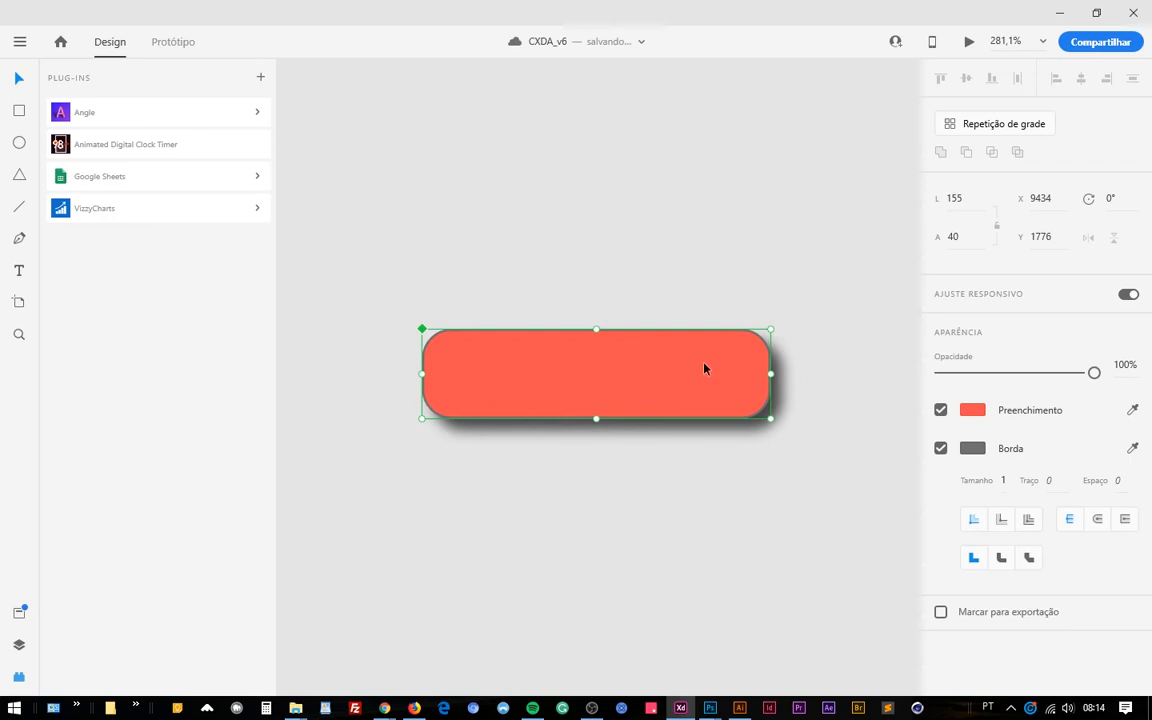
left_click(808, 366)
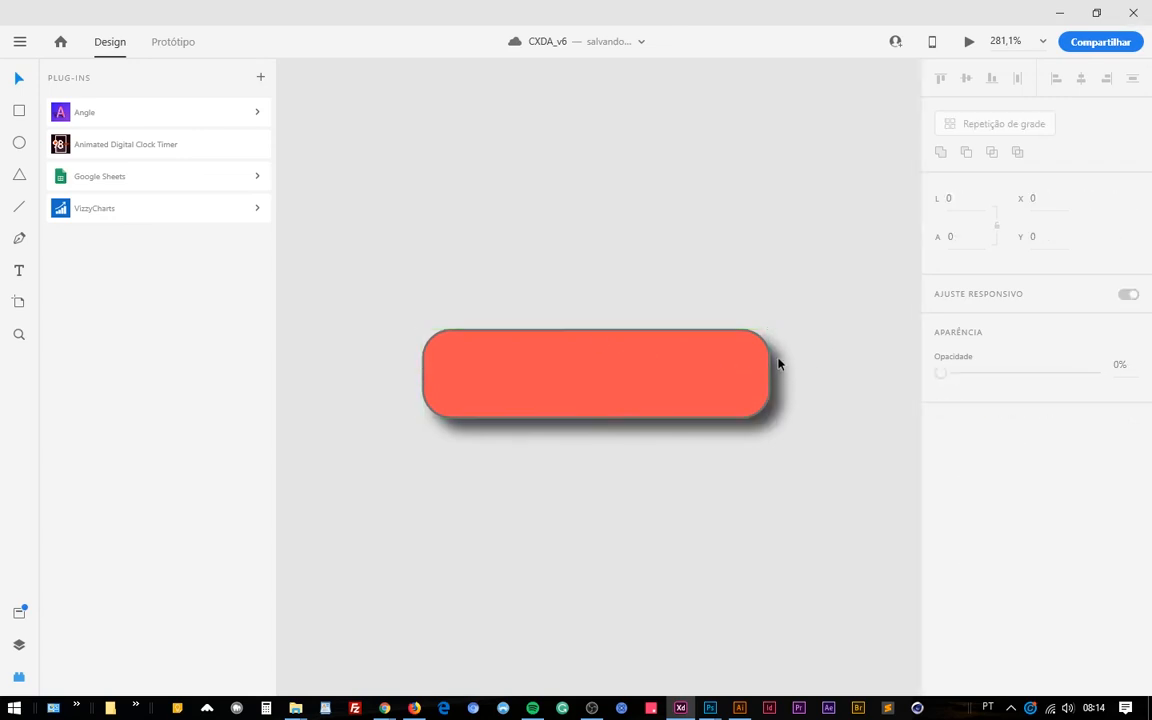
left_click(573, 391)
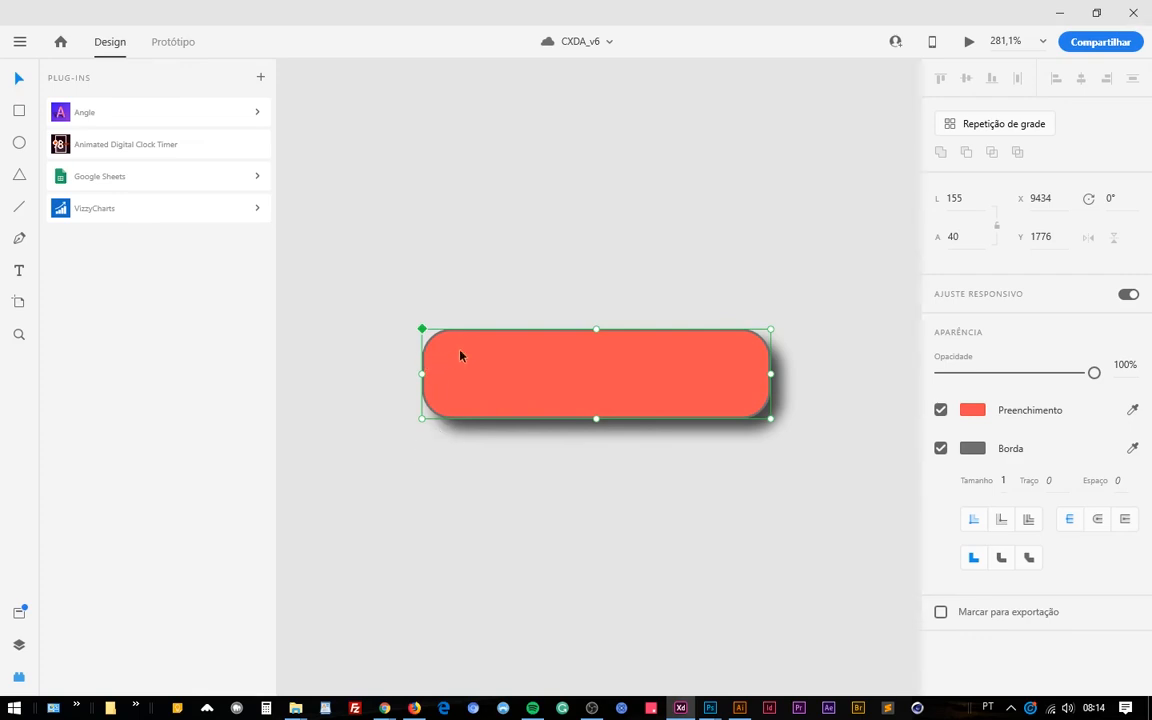
key("Escape")
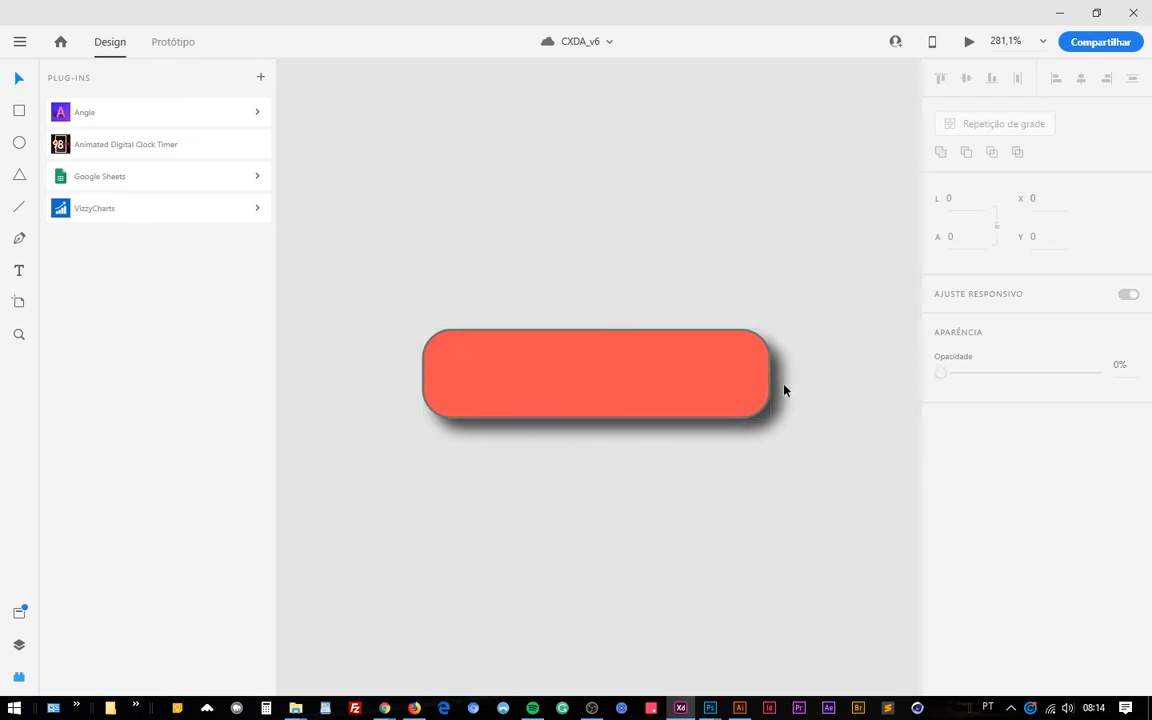
left_click(683, 346)
Draw a rectangle about 163 × 49 px around the red button component and its shadow, and turn off its fill.
left_click(19, 110)
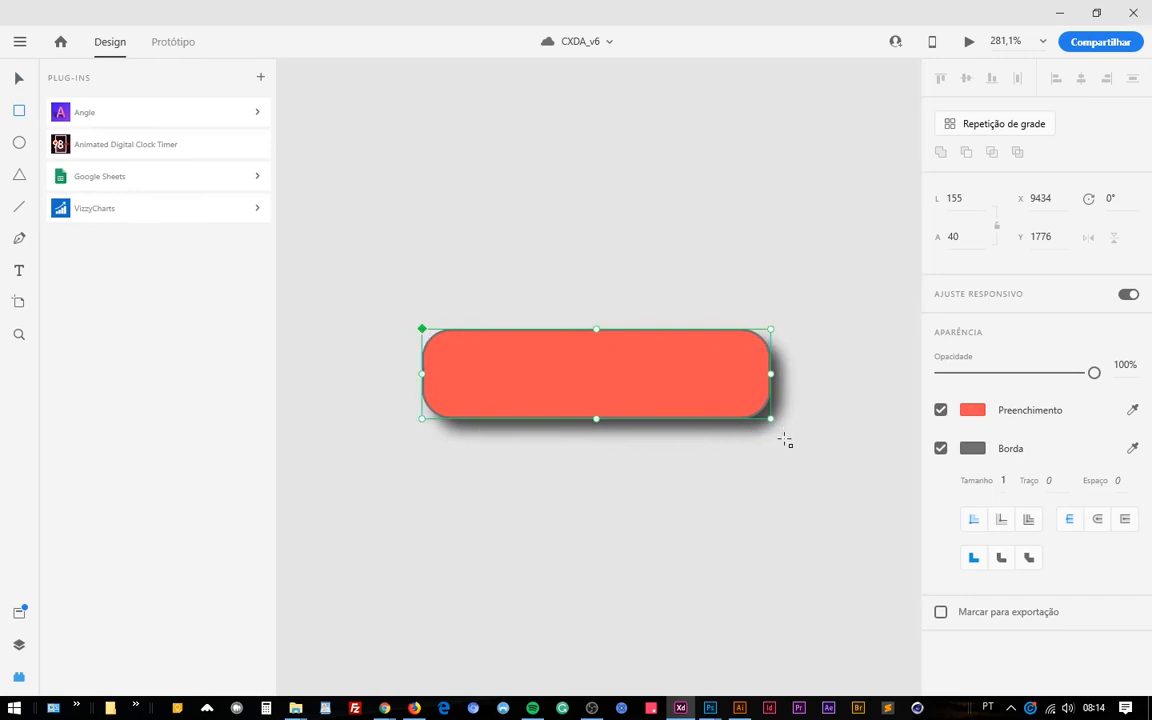
left_click_drag(785, 439, 418, 330)
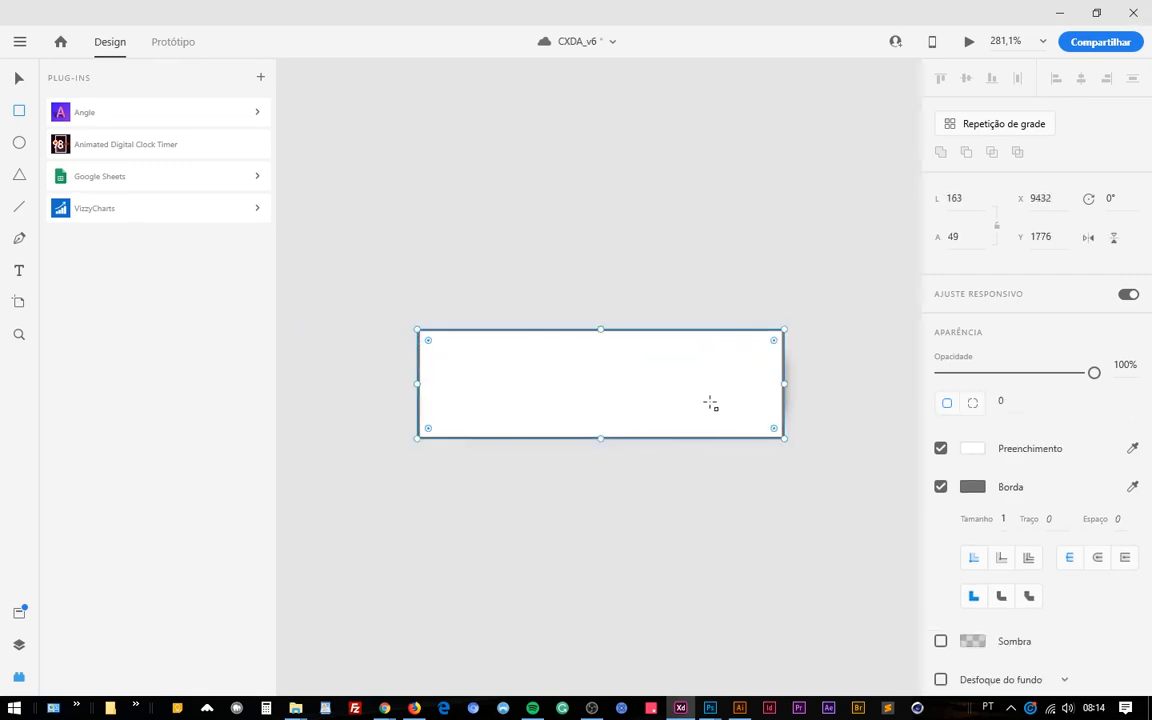
left_click(940, 448)
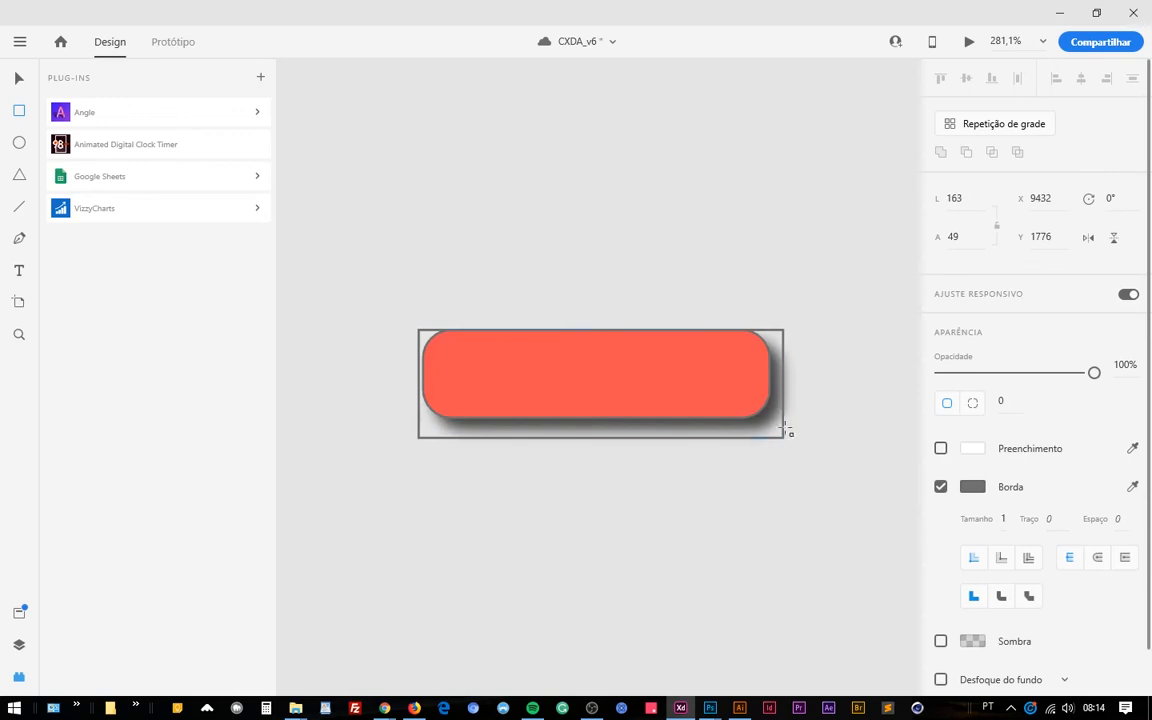
left_click(19, 79)
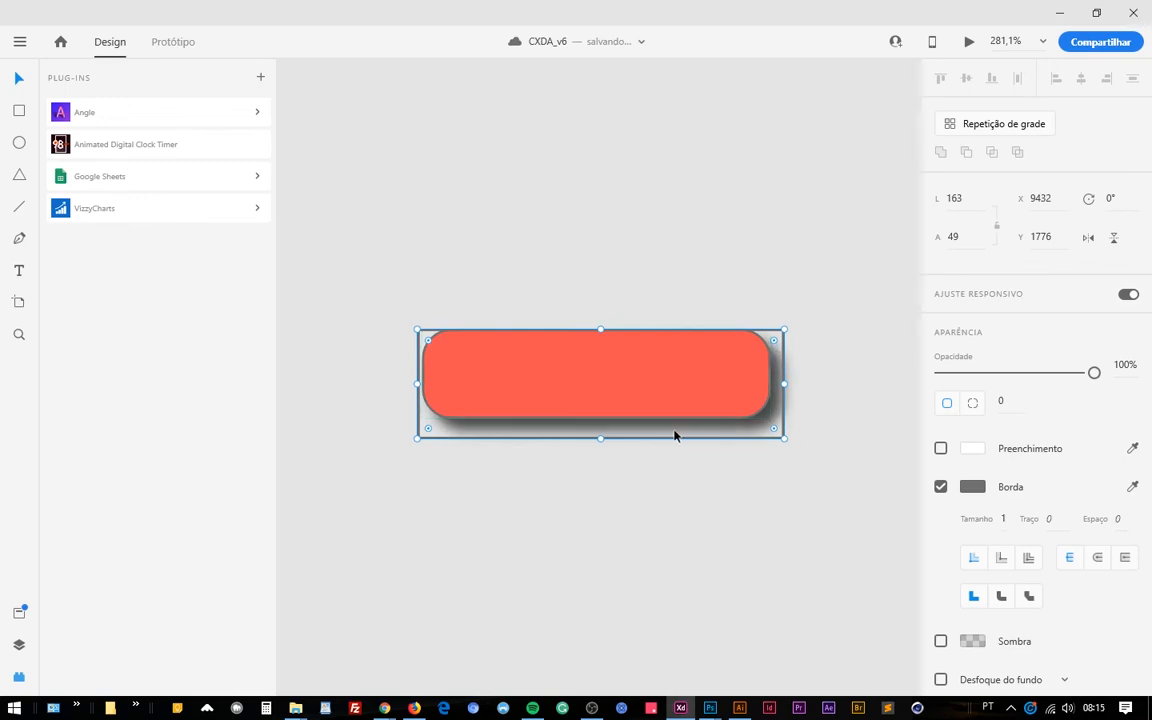
Compare the bounds of the button component and the unfilled outline rectangle around it, and remove the rectangle.
left_click(712, 415)
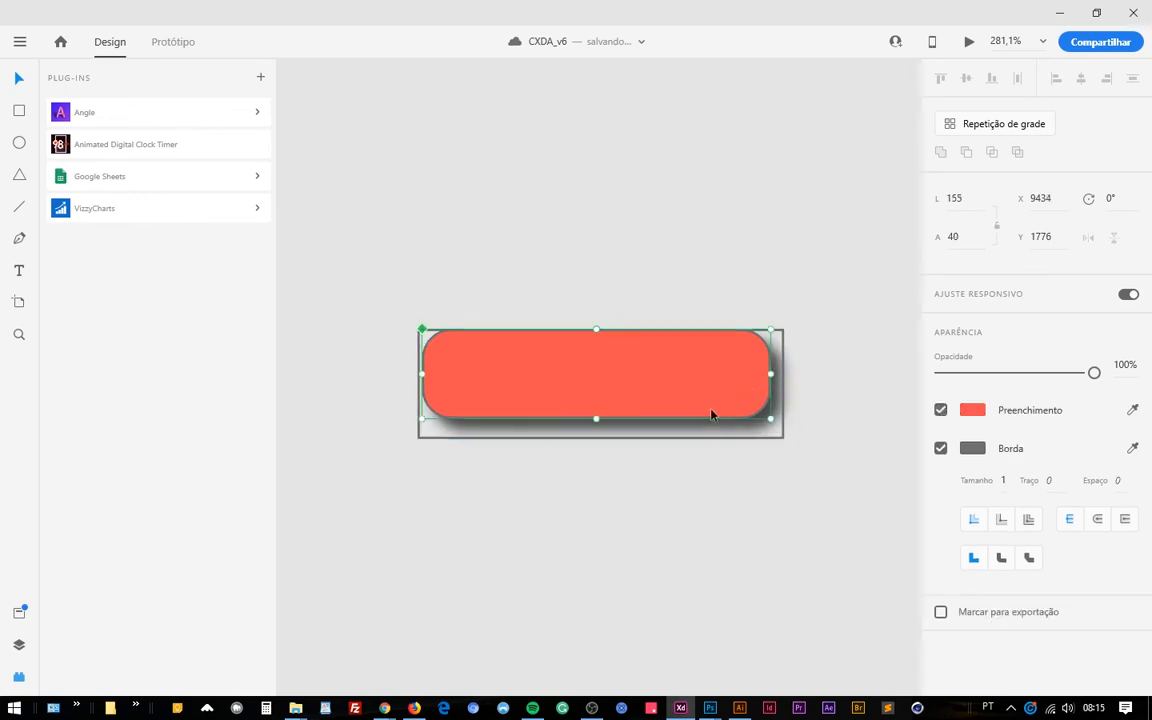
left_click(784, 366)
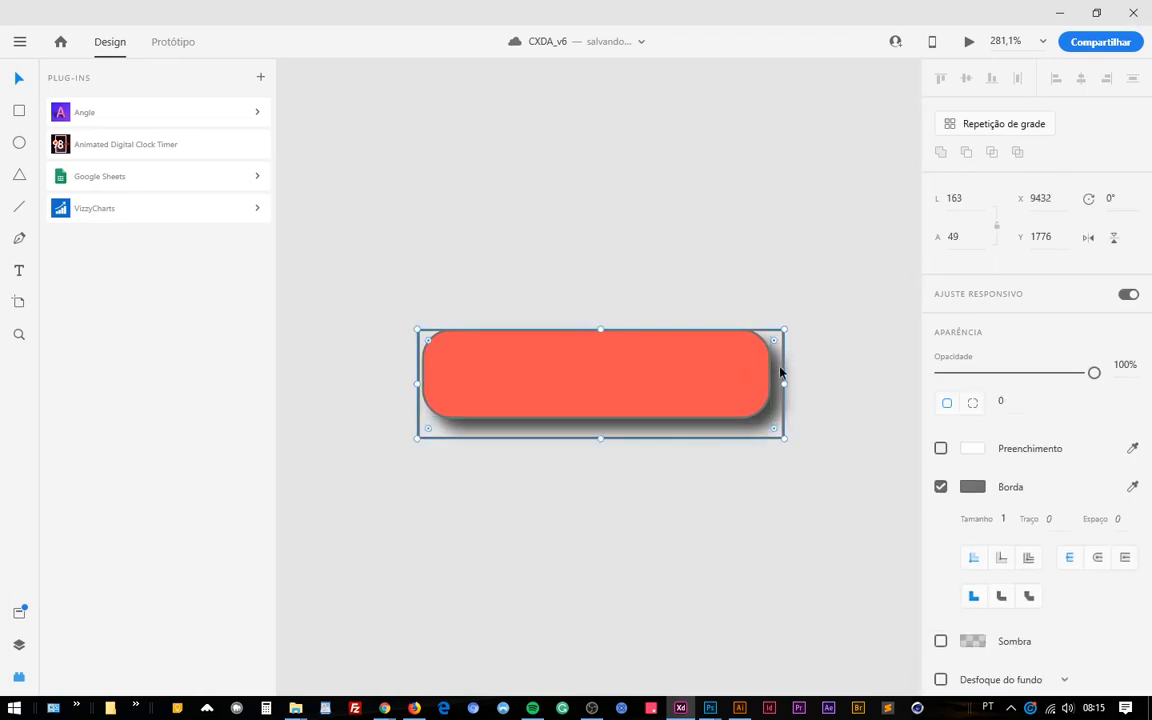
left_click(727, 367)
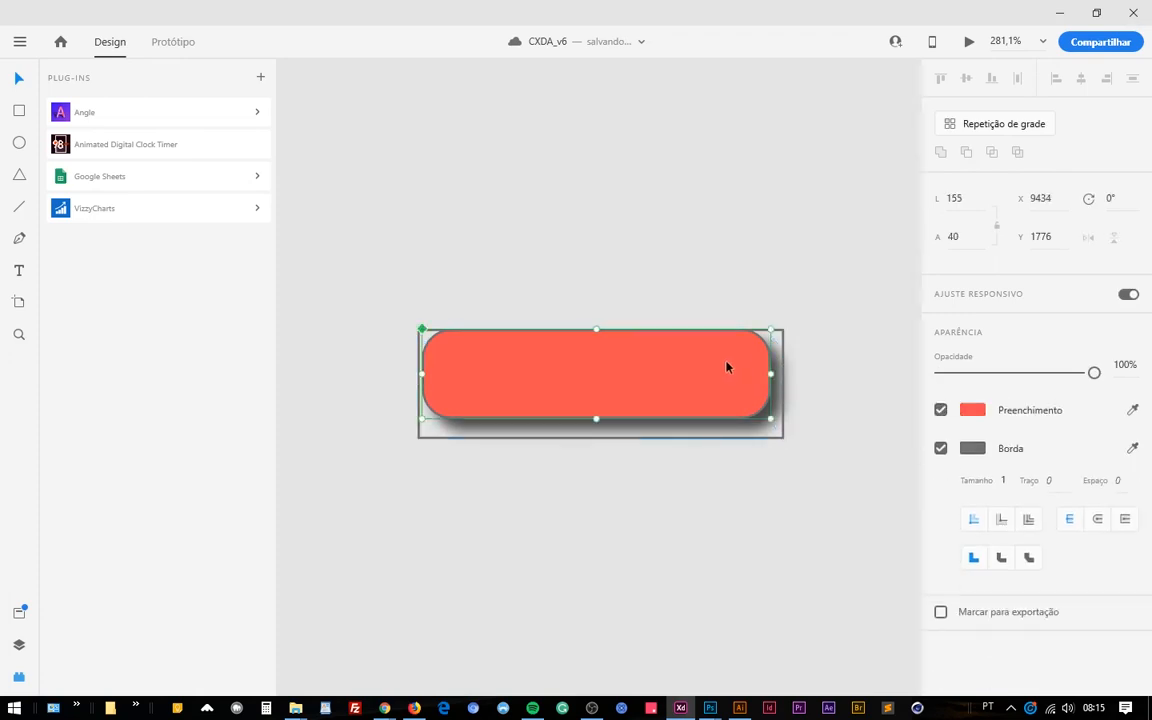
left_click(771, 445)
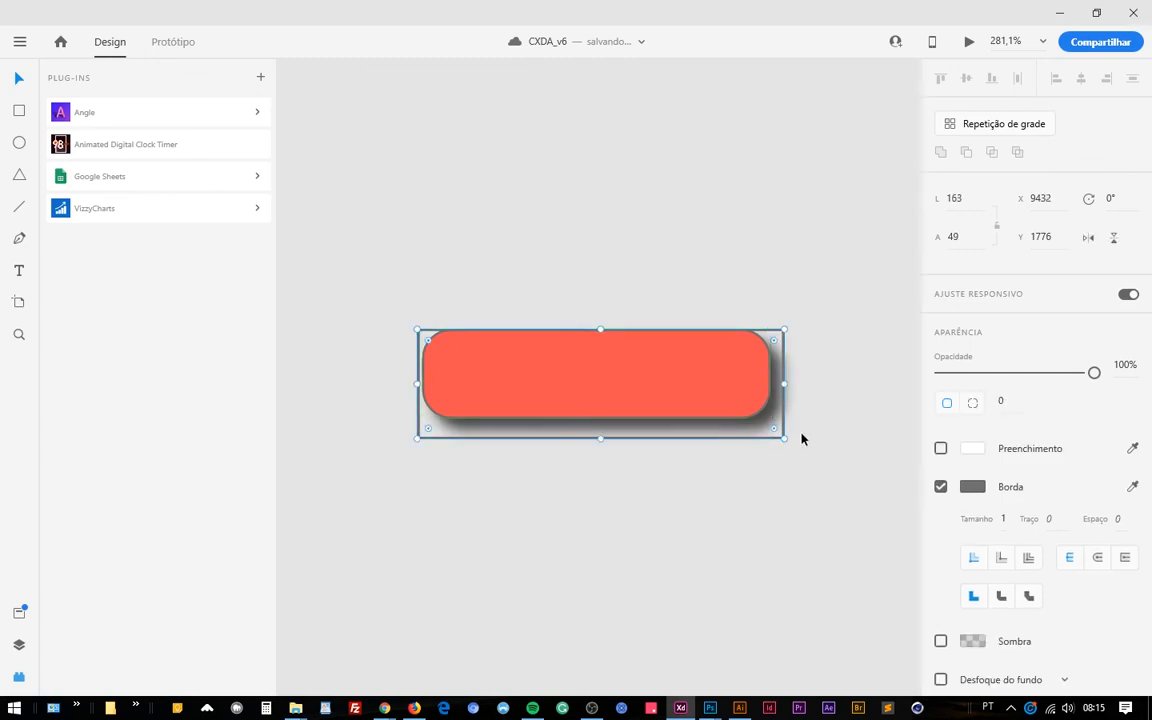
left_click(816, 445)
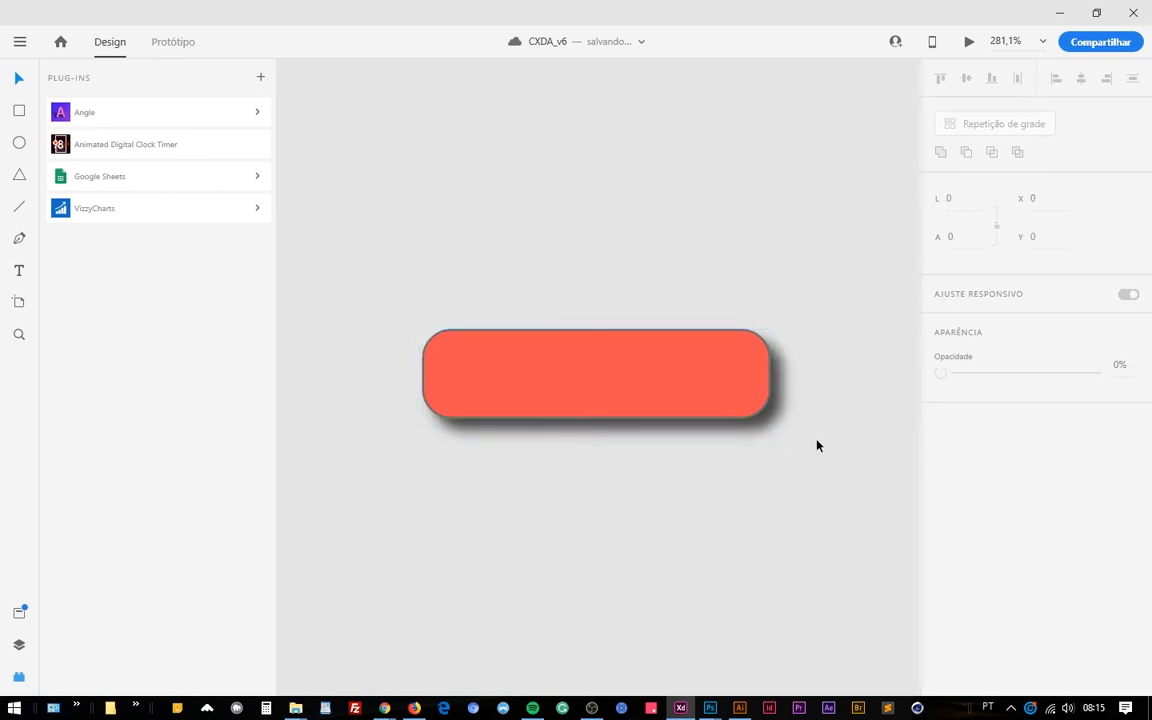
Select the red button component and bring the neighbouring dashboard artboard into view beside it.
left_click(689, 401)
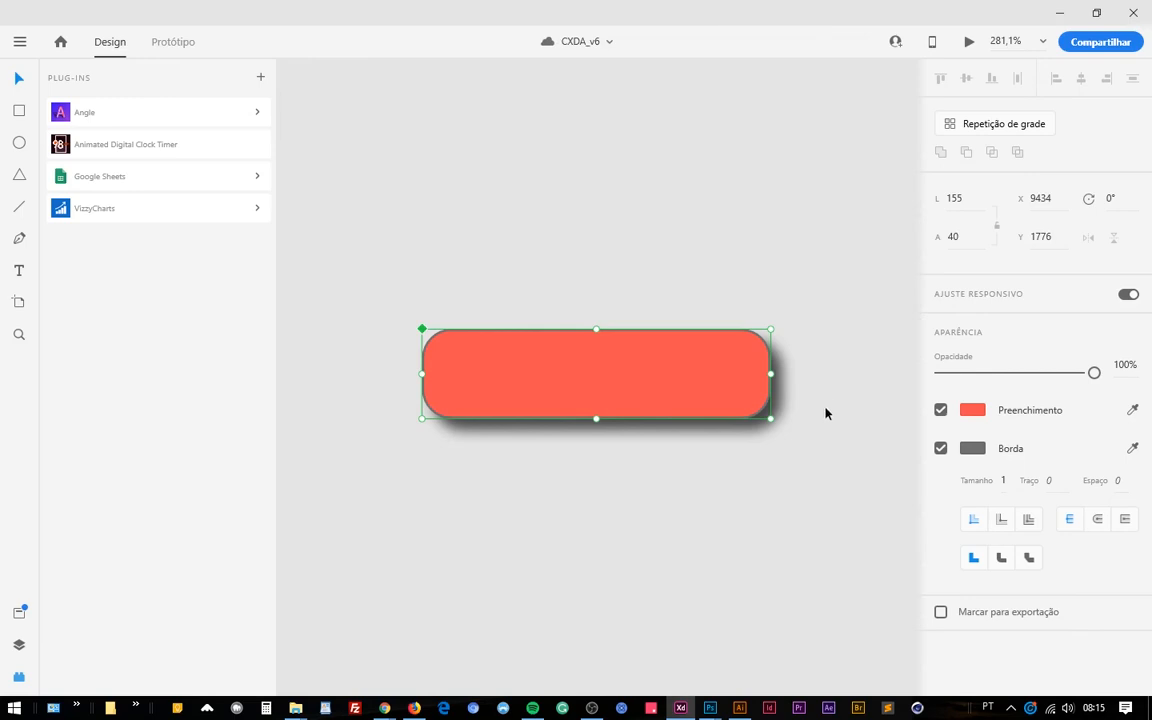
scroll(816, 417, "down", 2)
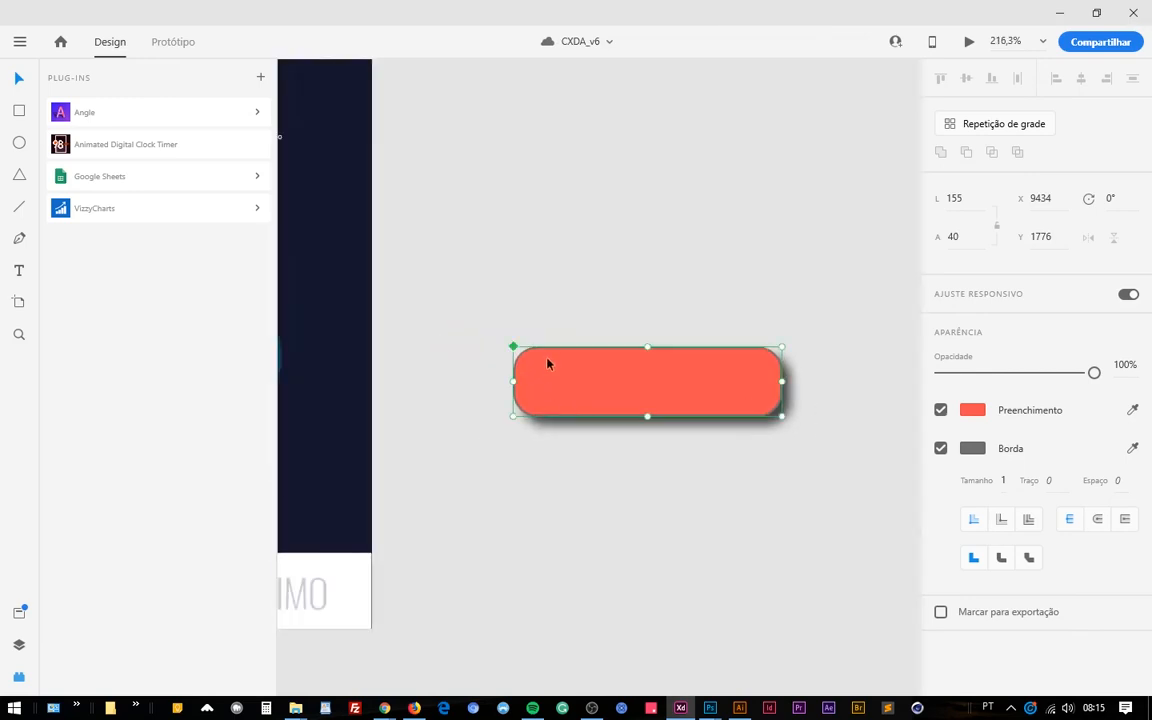
scroll(548, 365, "down", 3)
left_click_drag(493, 389, 727, 497)
scroll(742, 460, "down", 1)
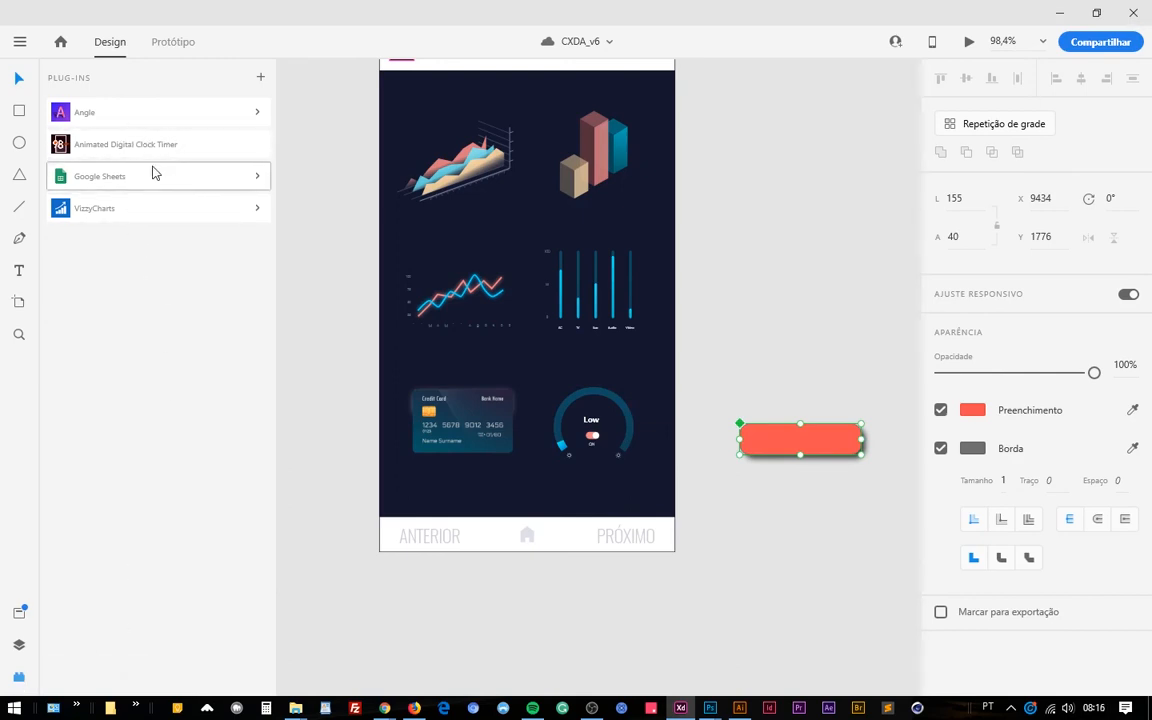
Review the commands of the Google Sheets and VizzyCharts plug-ins, and try to run Animated Digital Clock Timer.
left_click(256, 180)
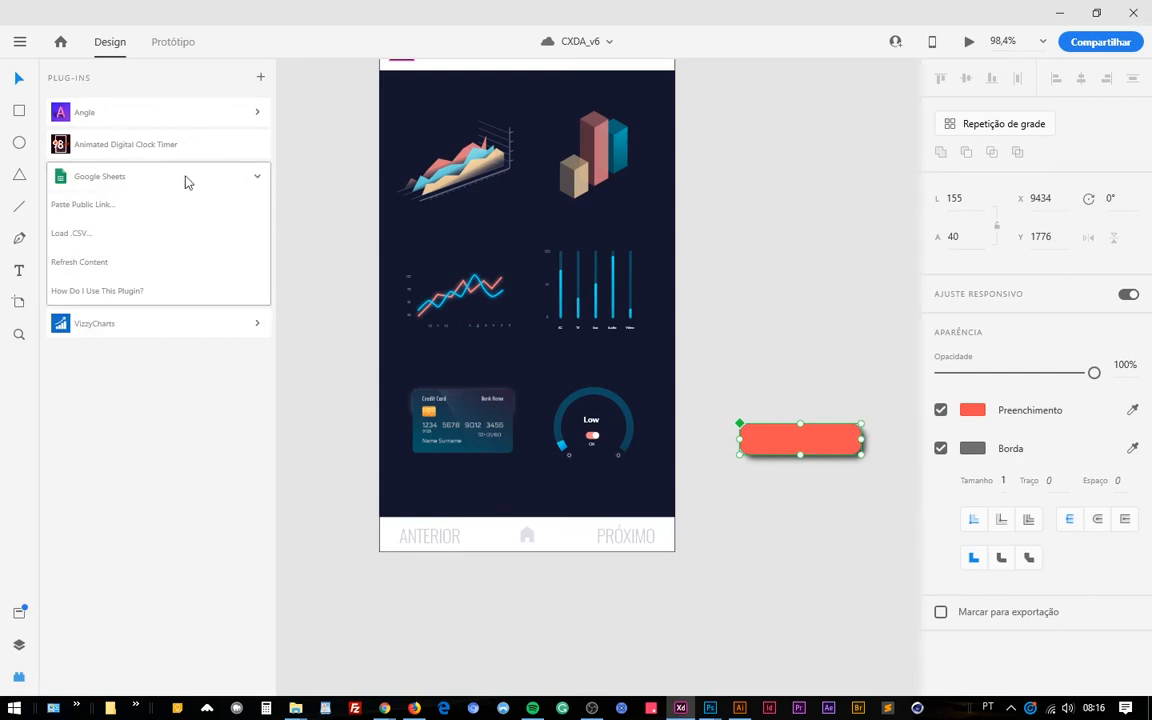
left_click(255, 179)
left_click(158, 144)
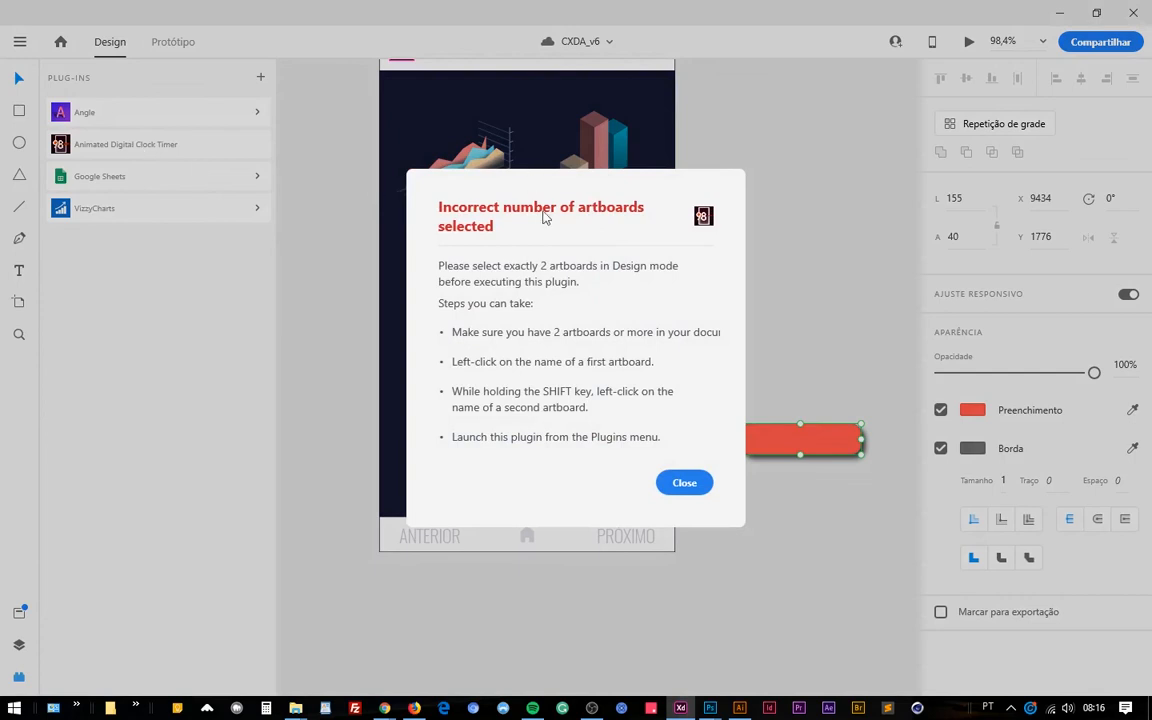
left_click(684, 482)
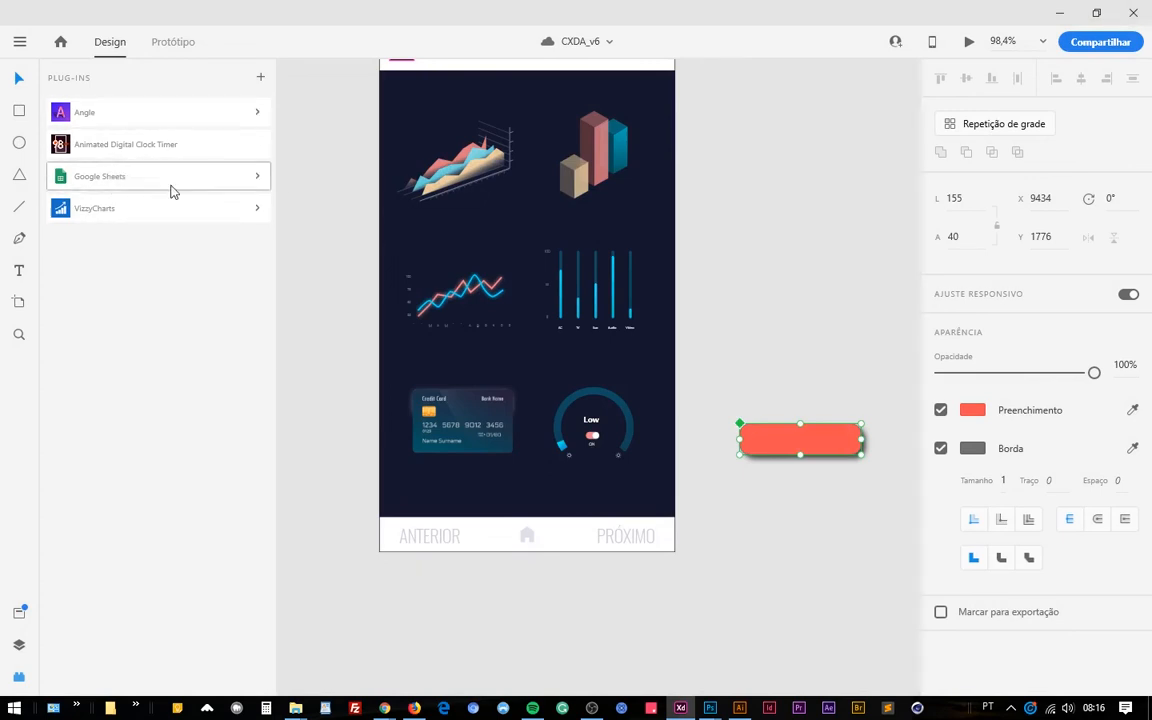
left_click(252, 210)
left_click(257, 210)
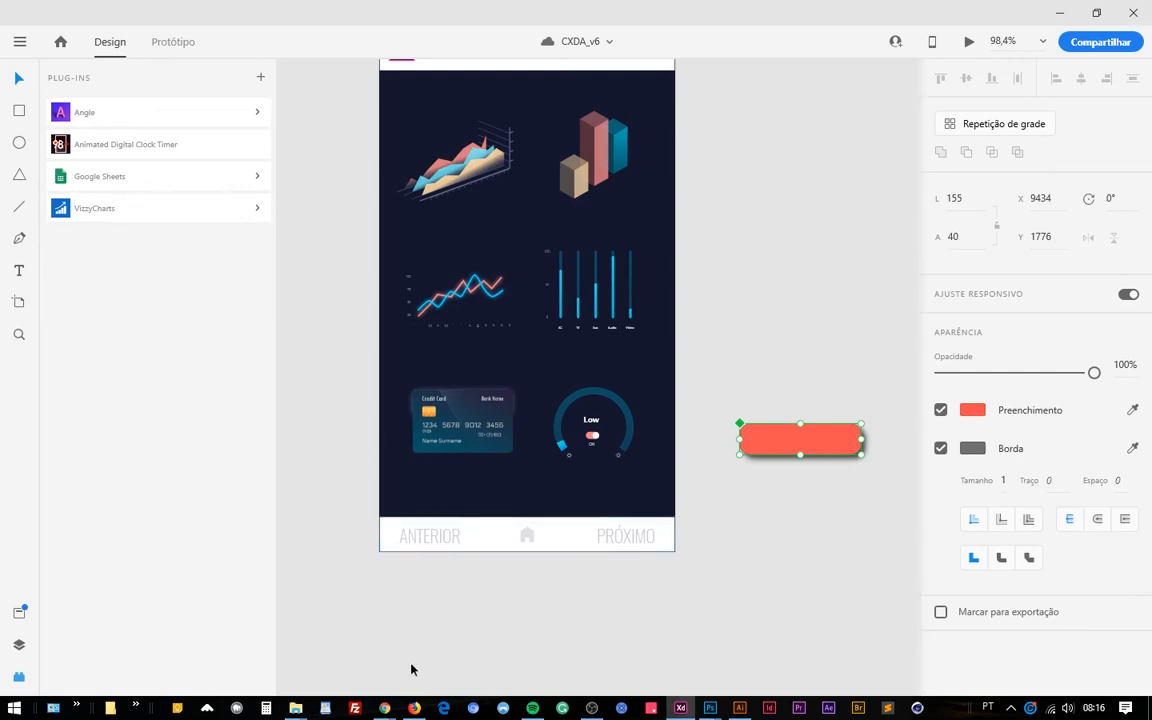
Switch to Chrome to view the published CXDA_v6 development specs, and return to Adobe XD.
mouse_move(385, 710)
left_click(311, 598)
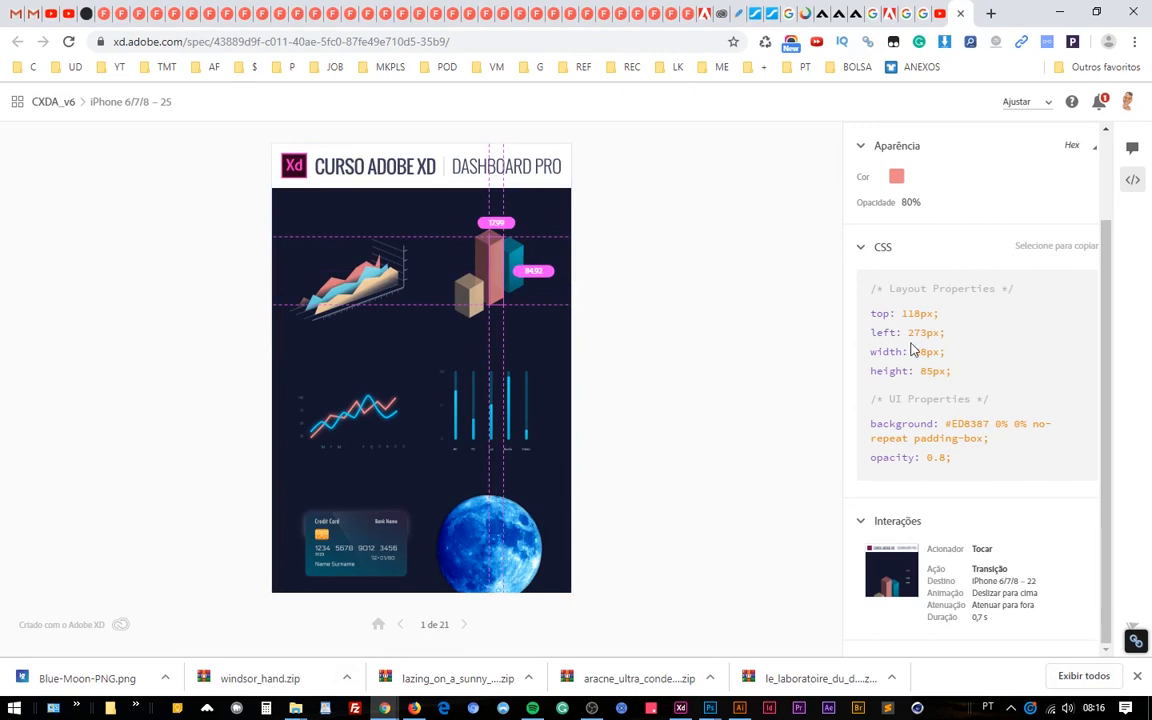
left_click(680, 708)
Reselect the red button component beside the dashboard artboard and clear the selection.
left_click(799, 493)
left_click(834, 434)
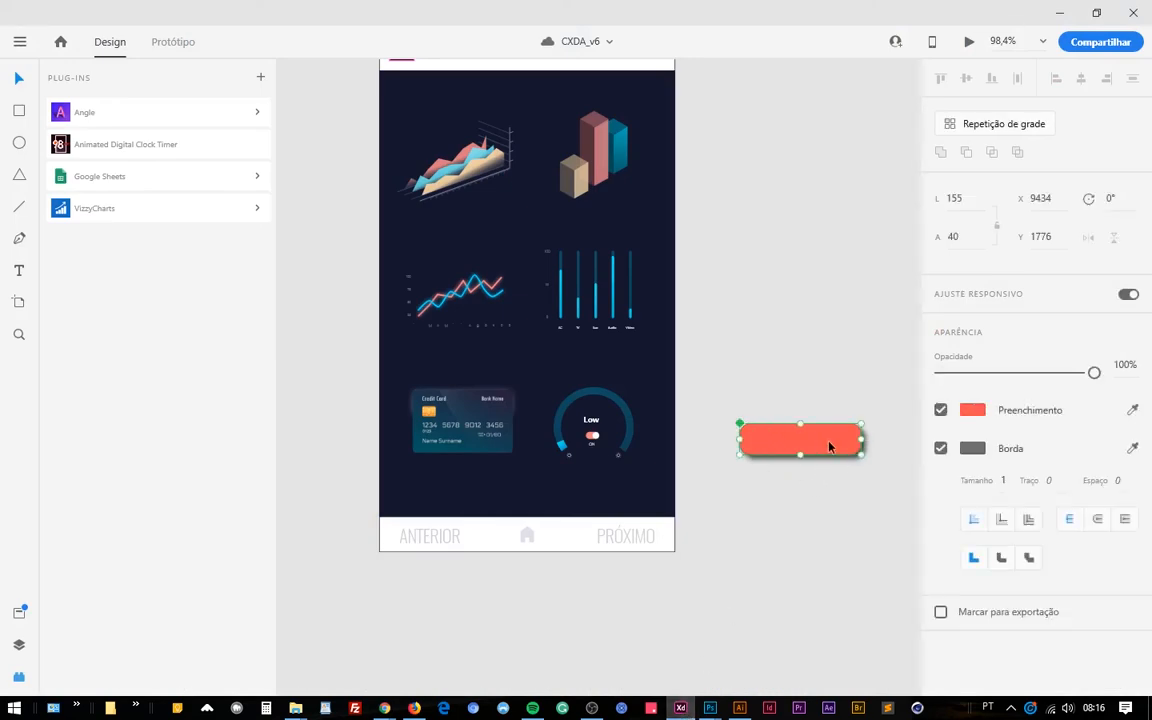
left_click(893, 398)
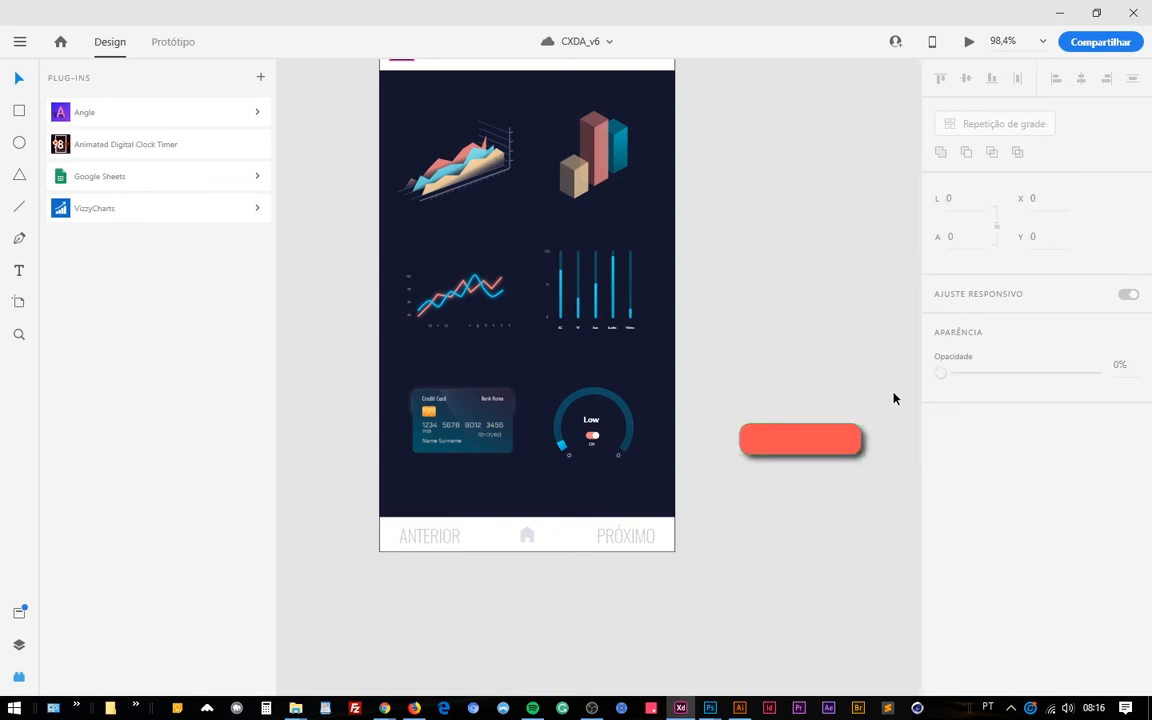